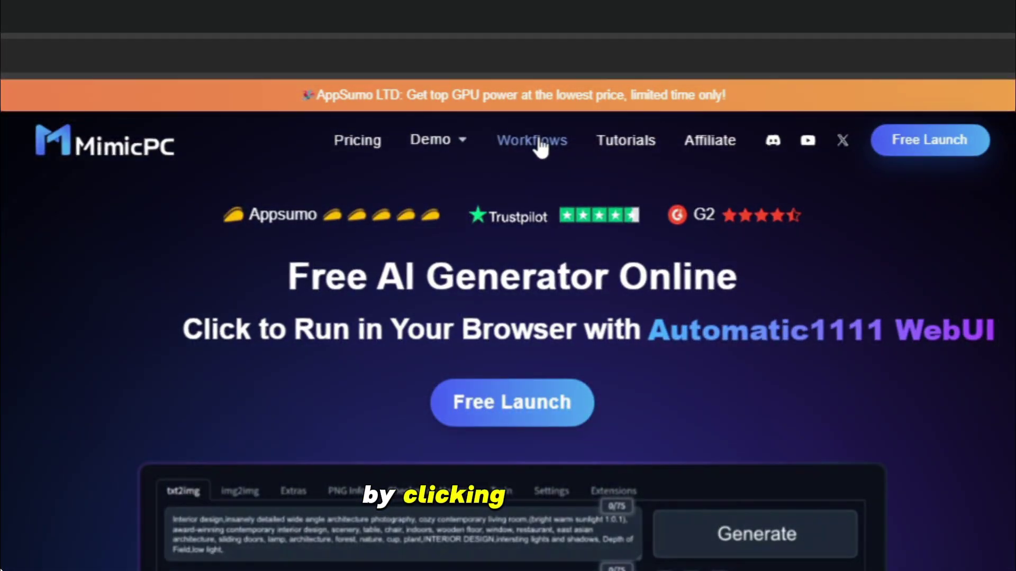
# Open the Live Portrait Img2Video workflow from Workflows and advance its sample carousel twice.
pyautogui.click(539, 144)
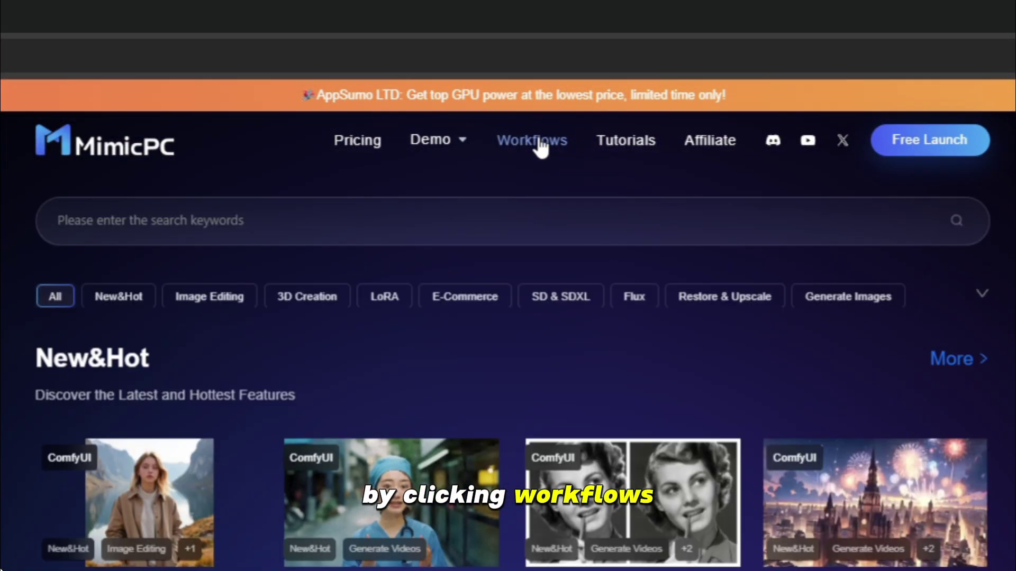
pyautogui.scroll(-5, 540, 317)
pyautogui.scroll(-7, 928, 324)
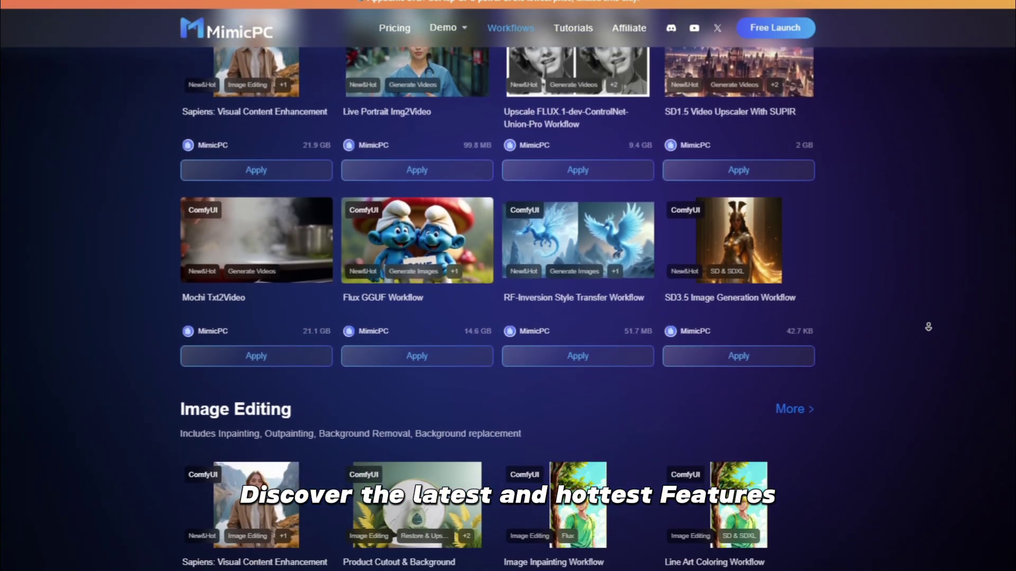
pyautogui.scroll(-8, 928, 328)
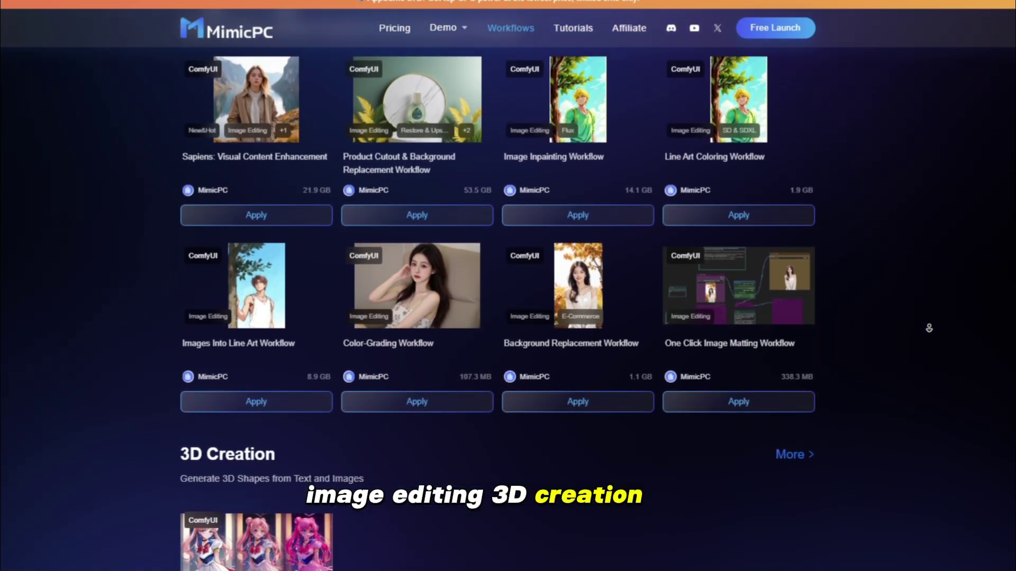
pyautogui.scroll(-4, 931, 328)
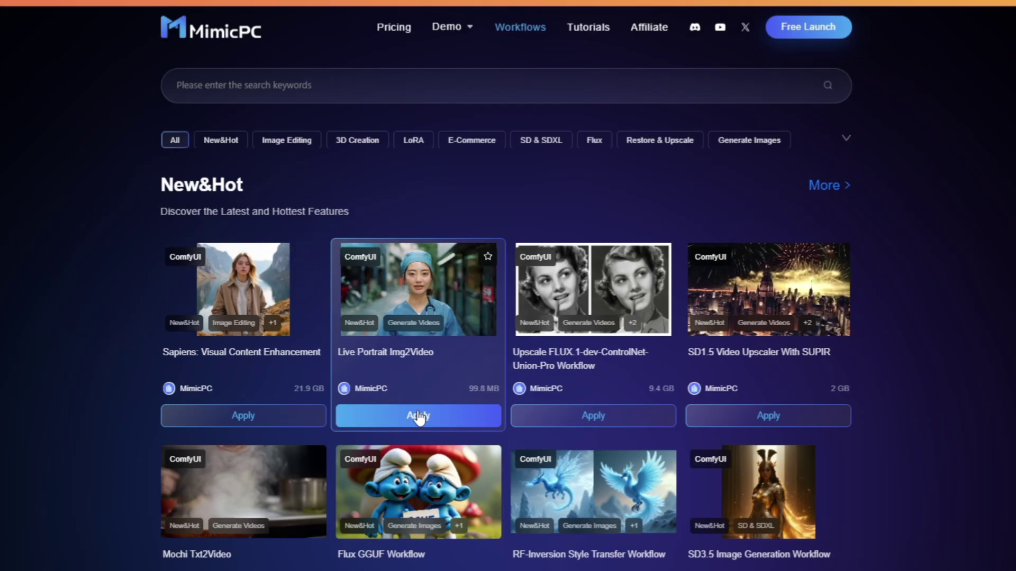
pyautogui.click(418, 416)
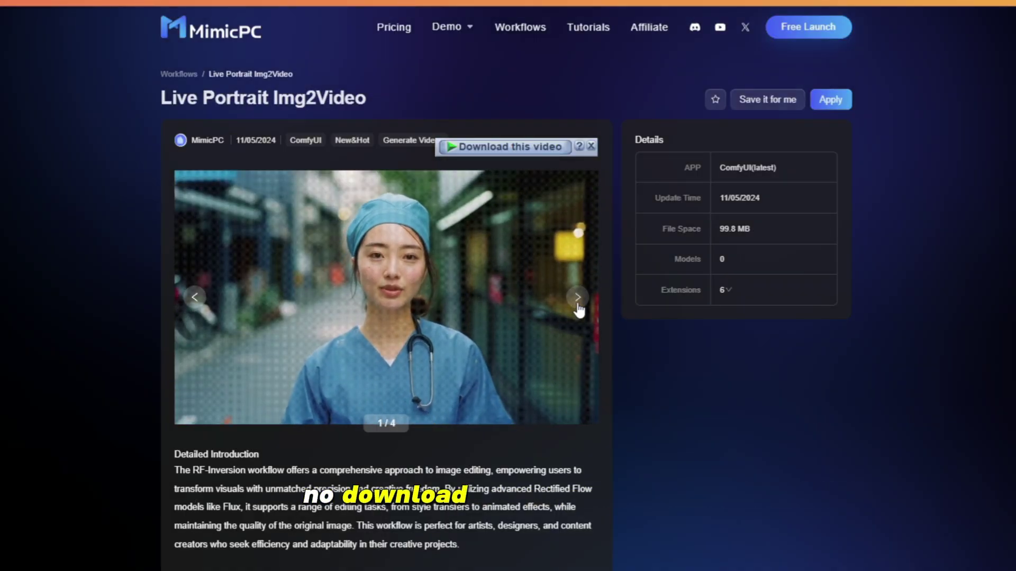
pyautogui.click(578, 306)
pyautogui.click(578, 305)
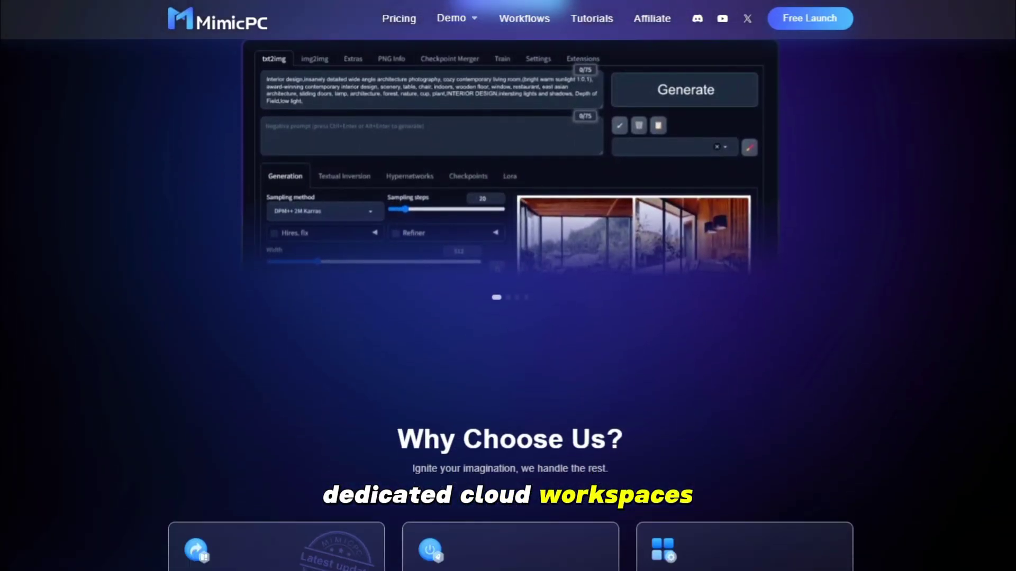
pyautogui.scroll(-10, 508, 286)
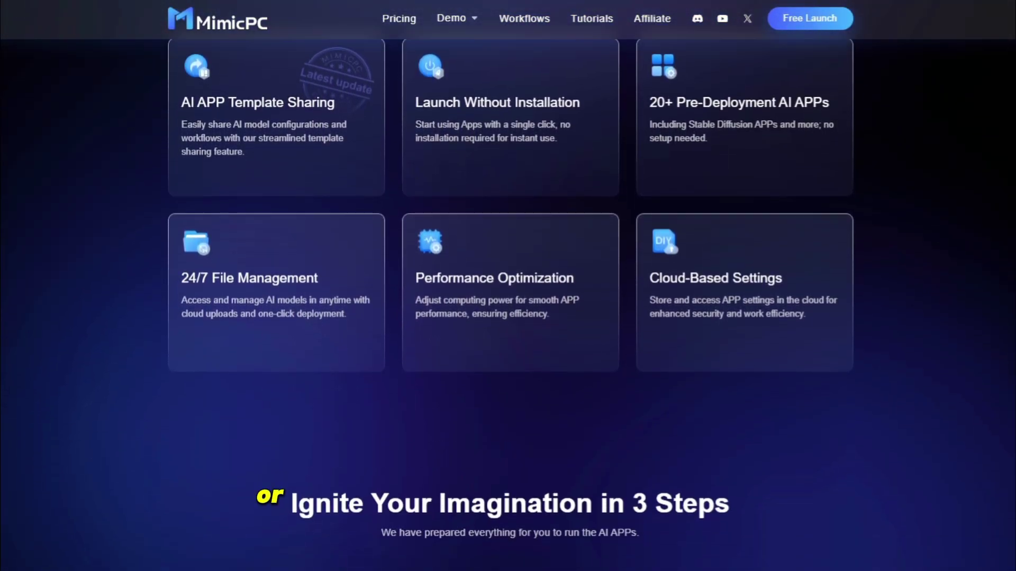
pyautogui.scroll(-9, 508, 286)
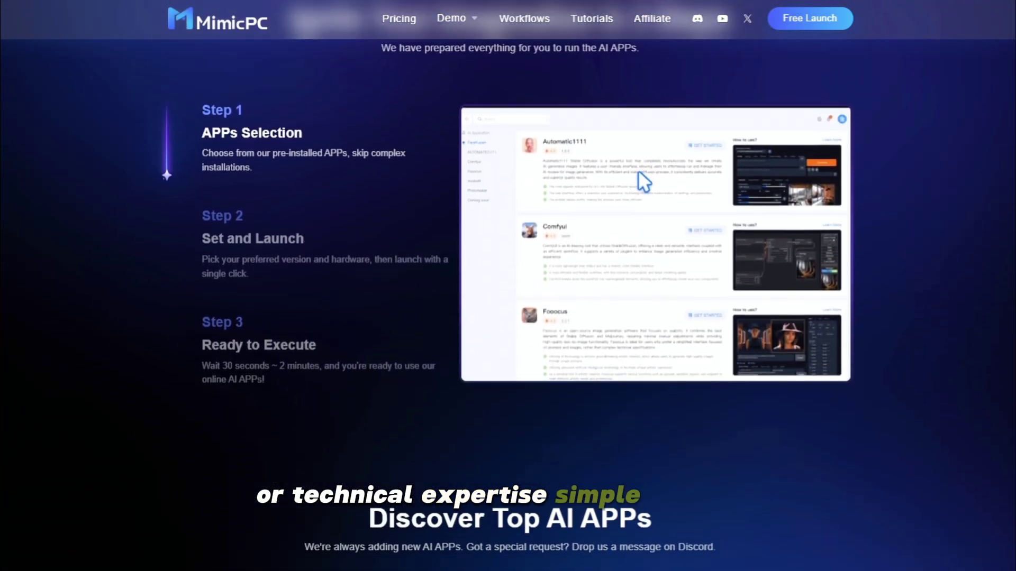
pyautogui.scroll(-9, 508, 286)
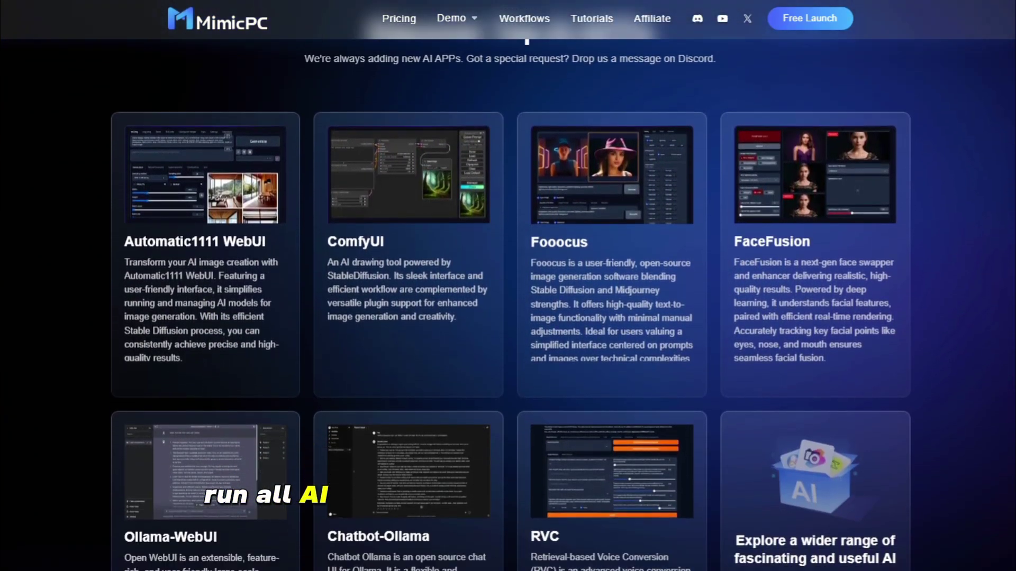
pyautogui.scroll(-9, 507, 286)
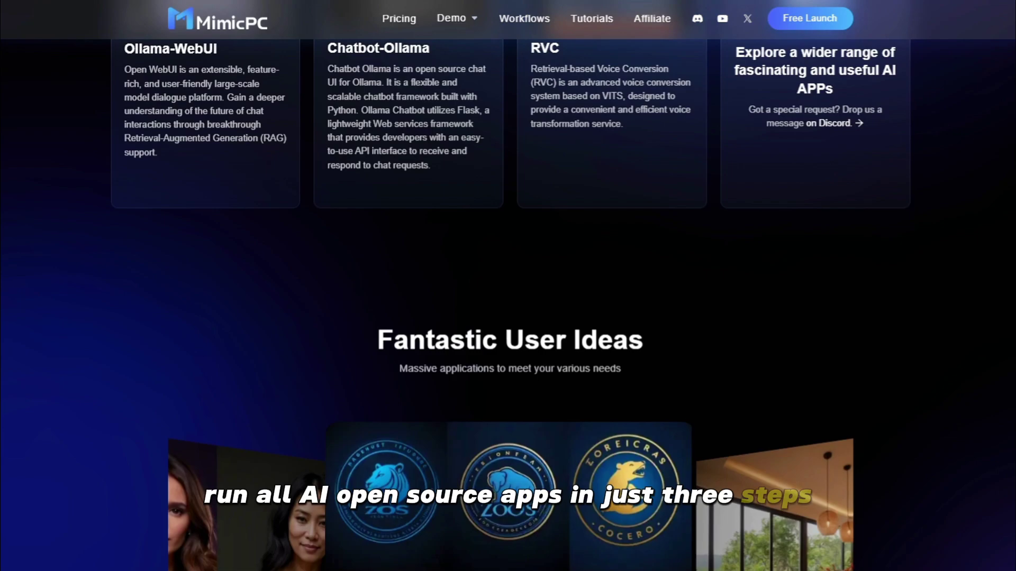
pyautogui.scroll(-9, 508, 285)
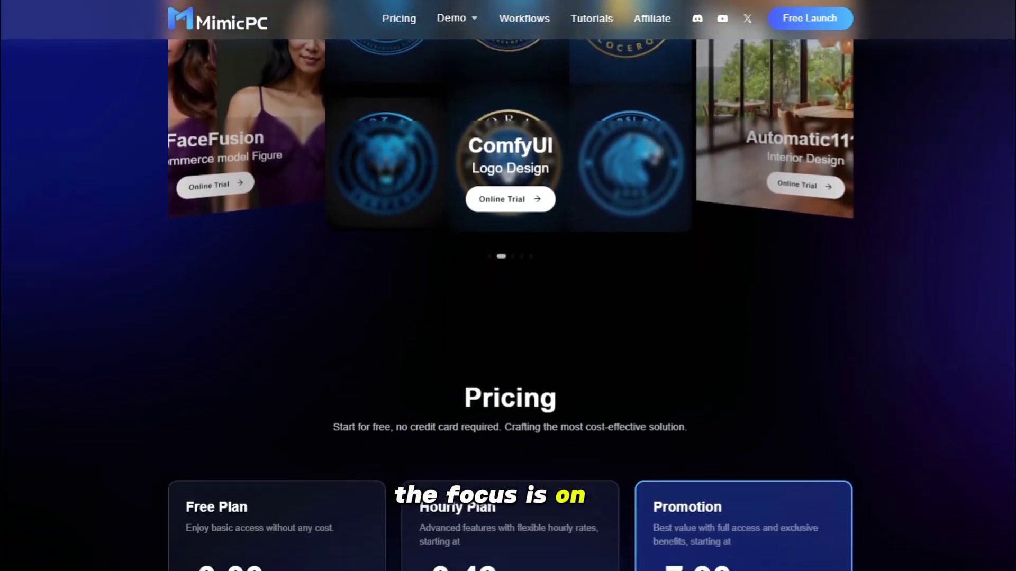
pyautogui.scroll(-9, 508, 286)
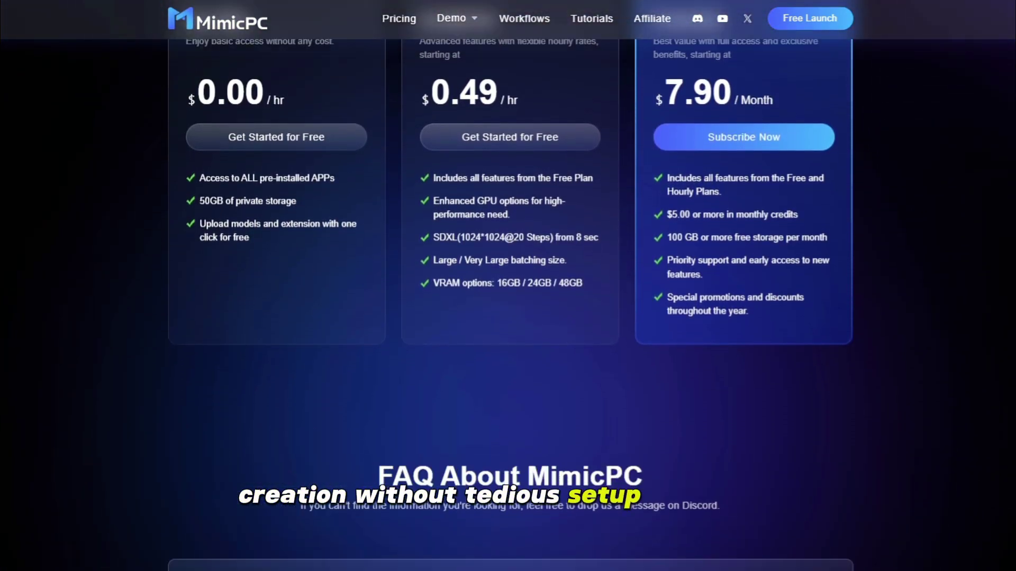
pyautogui.scroll(-5, 508, 286)
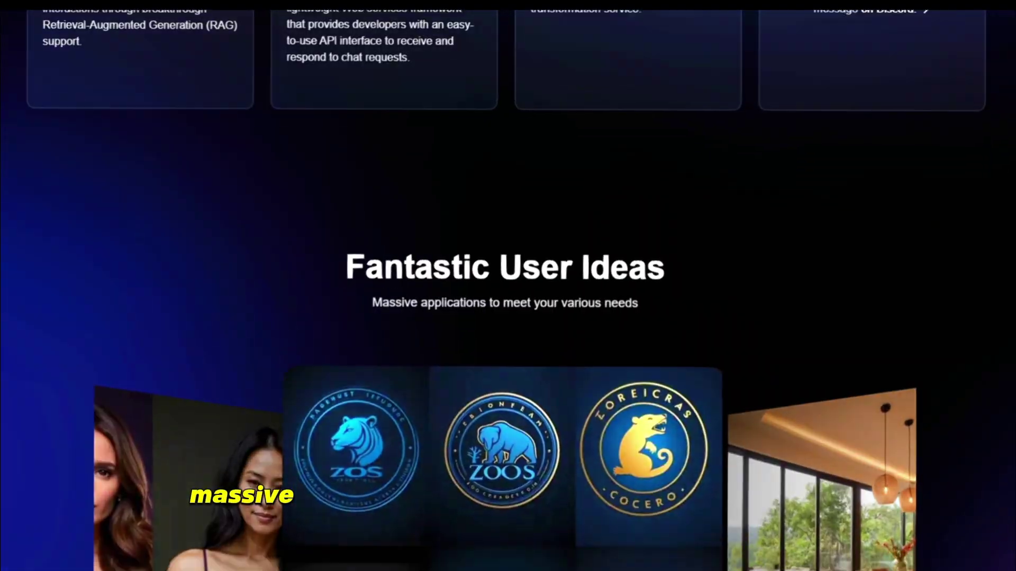
pyautogui.scroll(-3, 507, 286)
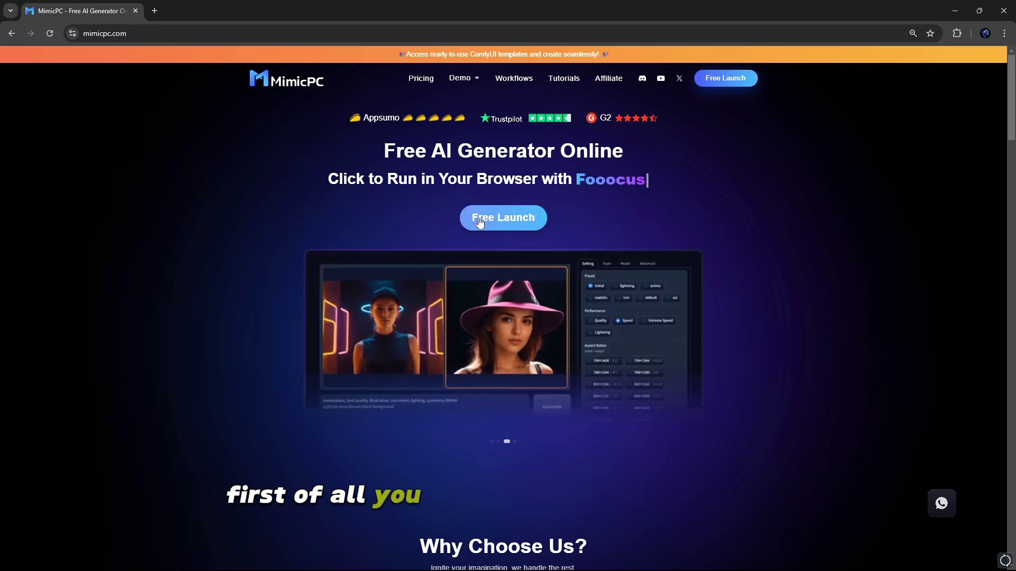
# Launch the applications dashboard with Free Launch and dismiss the Get Started panel.
pyautogui.click(482, 223)
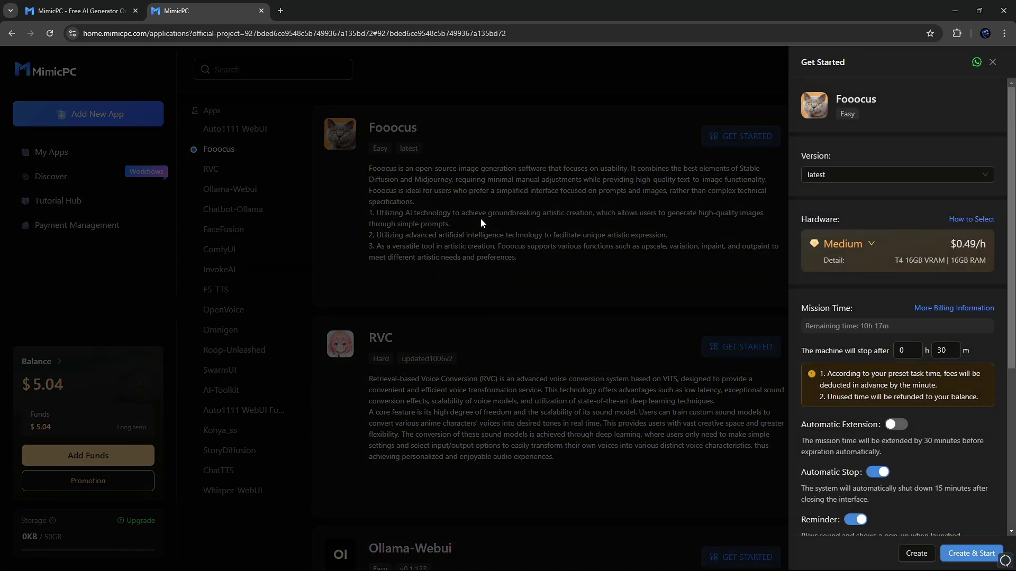
pyautogui.click(480, 218)
pyautogui.scroll(2, 347, 240)
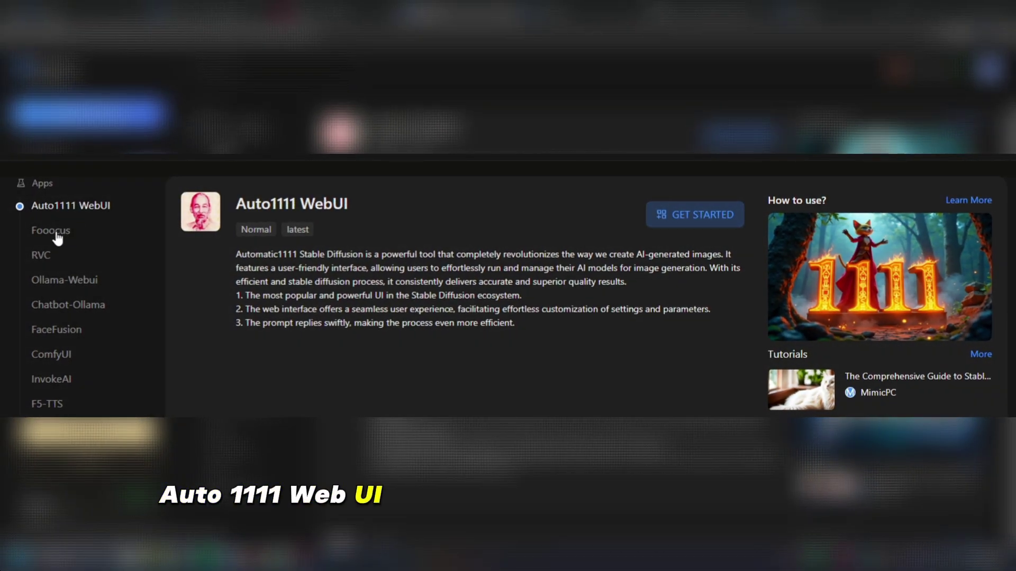
pyautogui.click(55, 233)
pyautogui.click(47, 255)
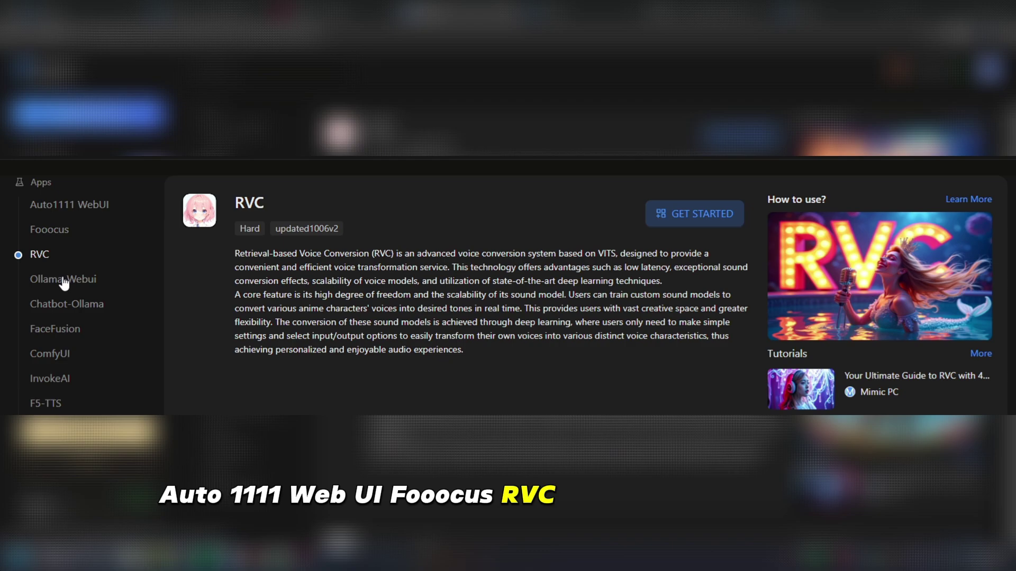
pyautogui.click(63, 281)
pyautogui.click(71, 312)
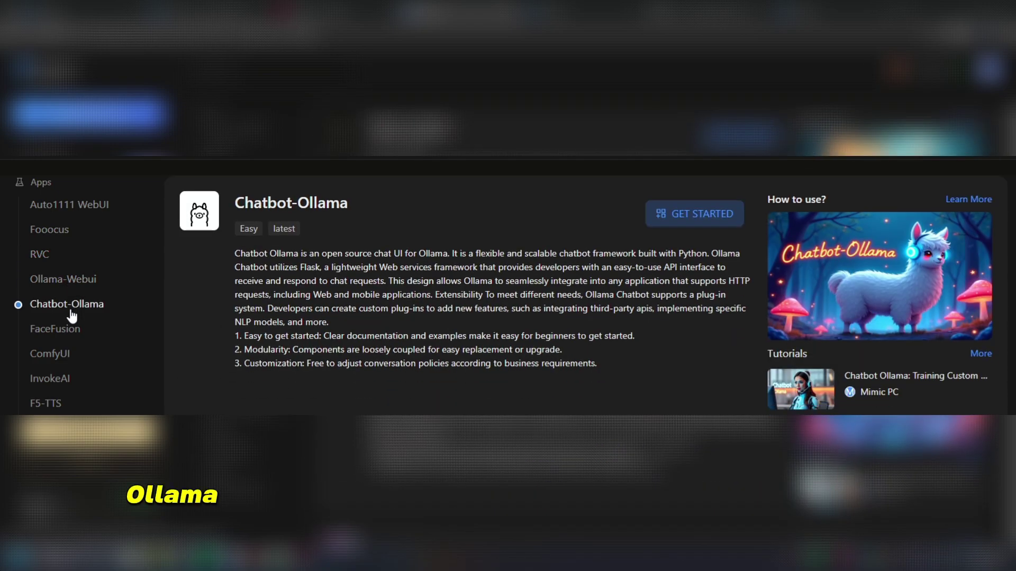
pyautogui.click(64, 336)
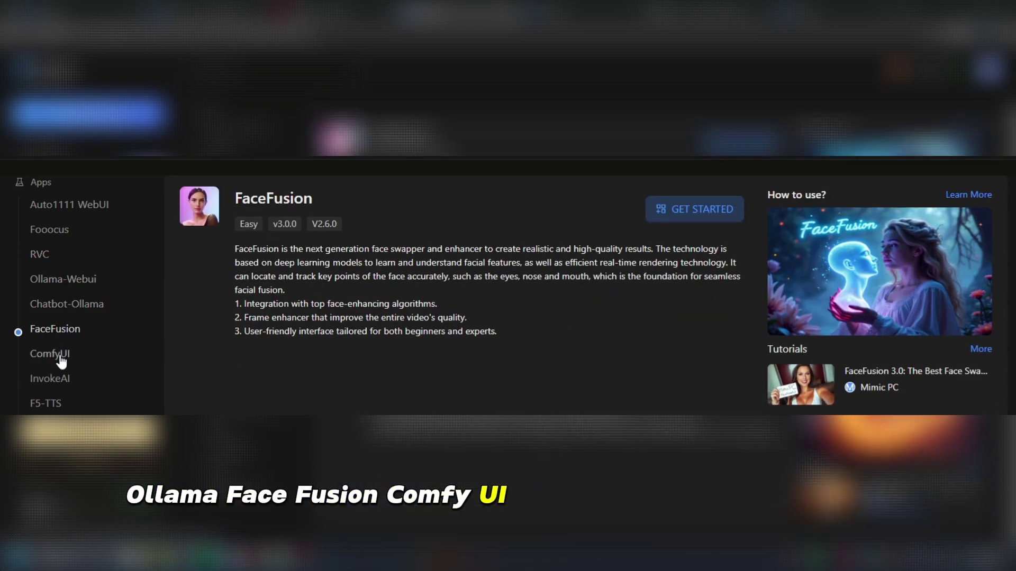
pyautogui.click(62, 363)
pyautogui.click(64, 383)
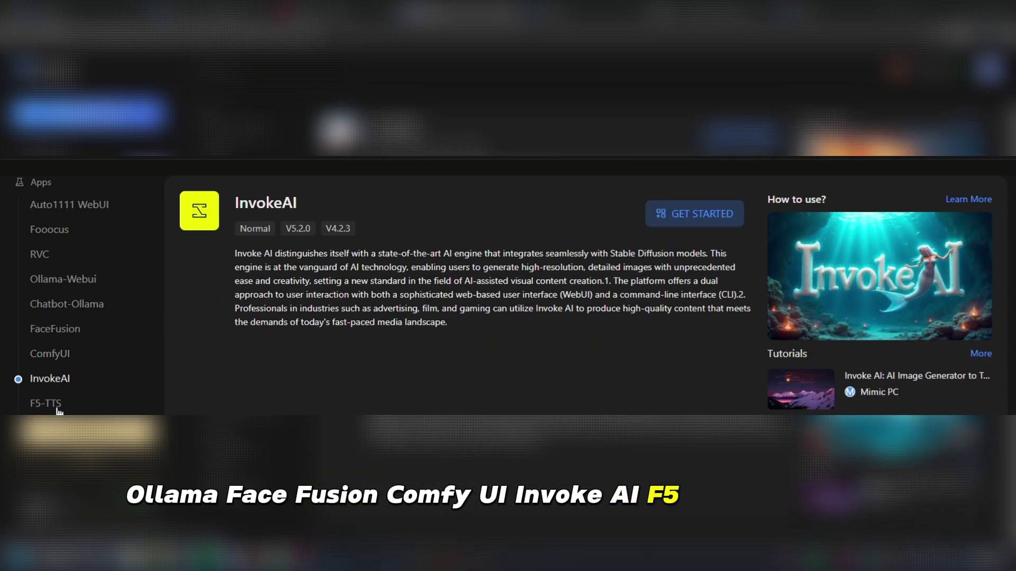
pyautogui.click(57, 407)
pyautogui.scroll(-3, 582, 296)
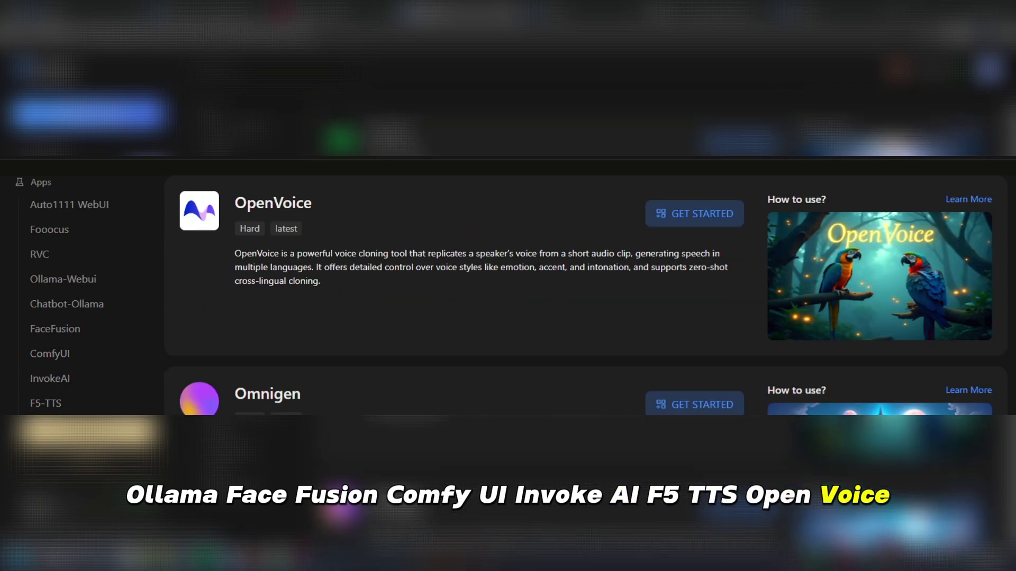
pyautogui.scroll(-3, 582, 296)
pyautogui.scroll(-3, 582, 296)
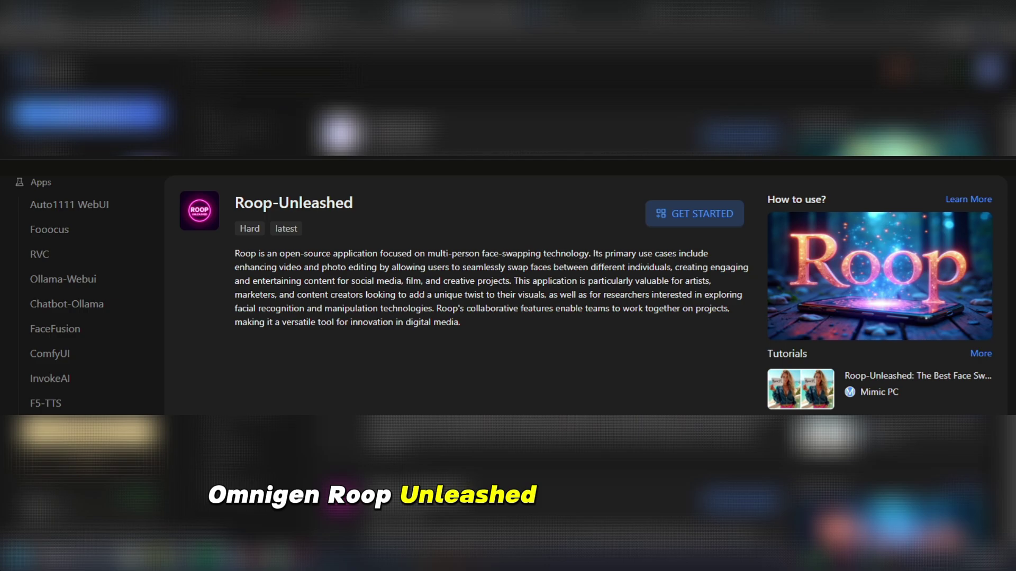
pyautogui.scroll(-6, 582, 296)
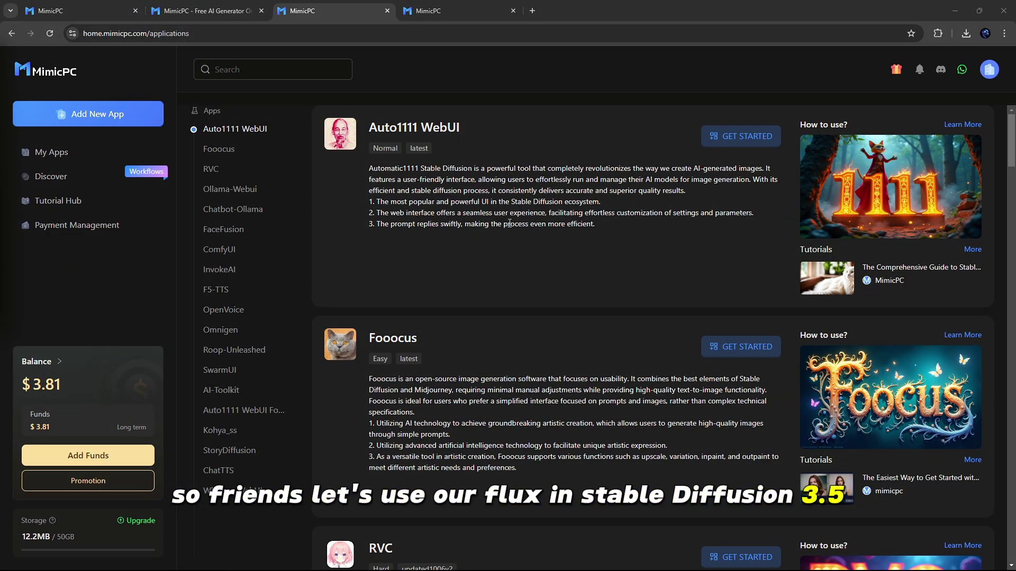
# Review Auto1111 WebUI's available versions and start it with Create & Start.
pyautogui.click(760, 136)
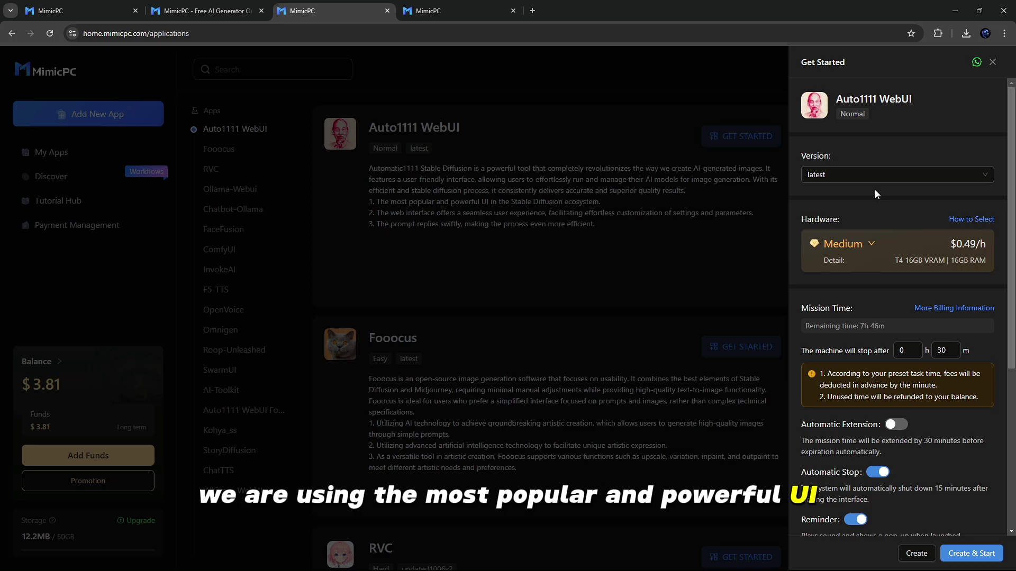
pyautogui.click(834, 175)
pyautogui.scroll(-2, 954, 256)
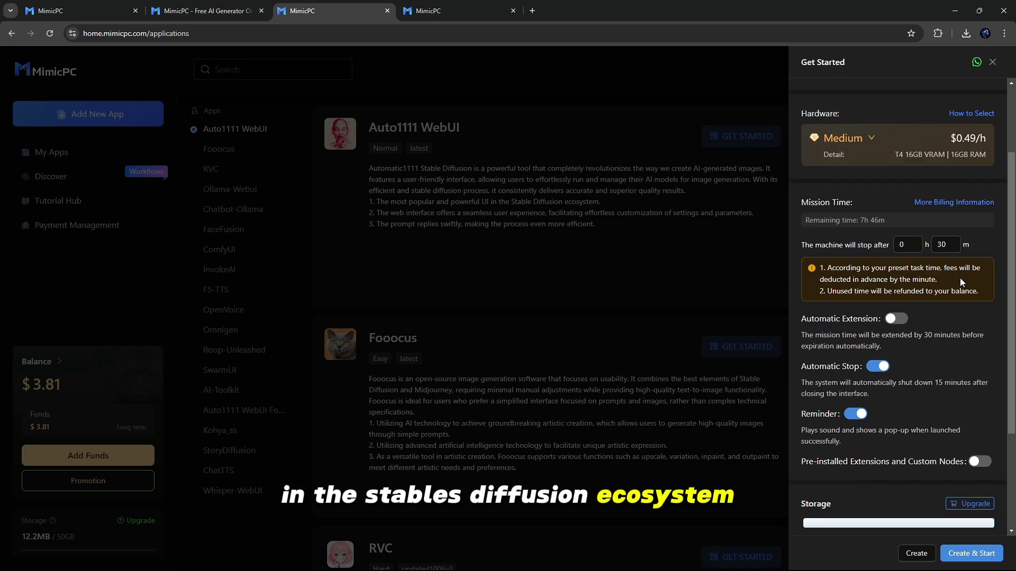
pyautogui.scroll(-3, 927, 370)
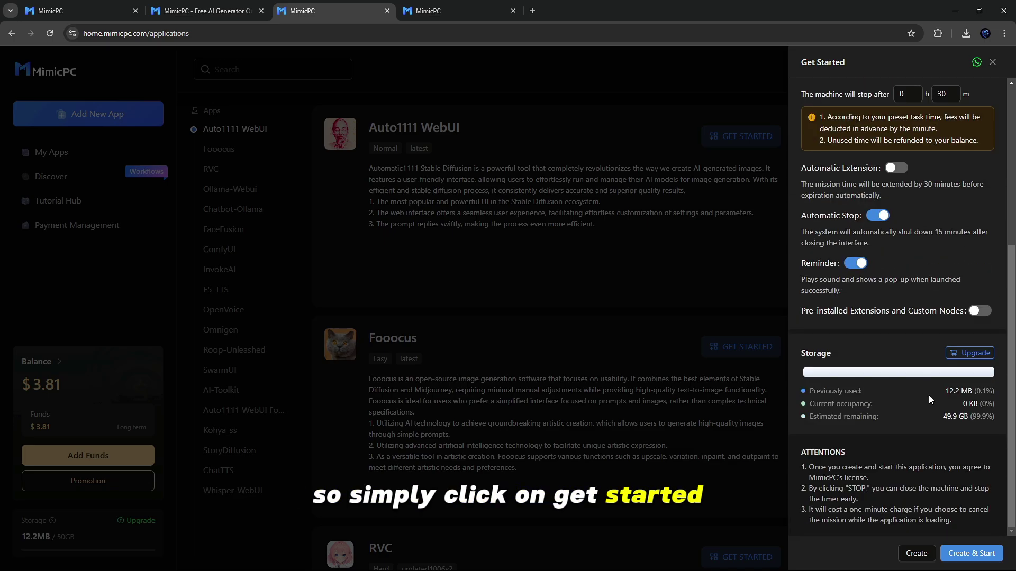
pyautogui.click(982, 554)
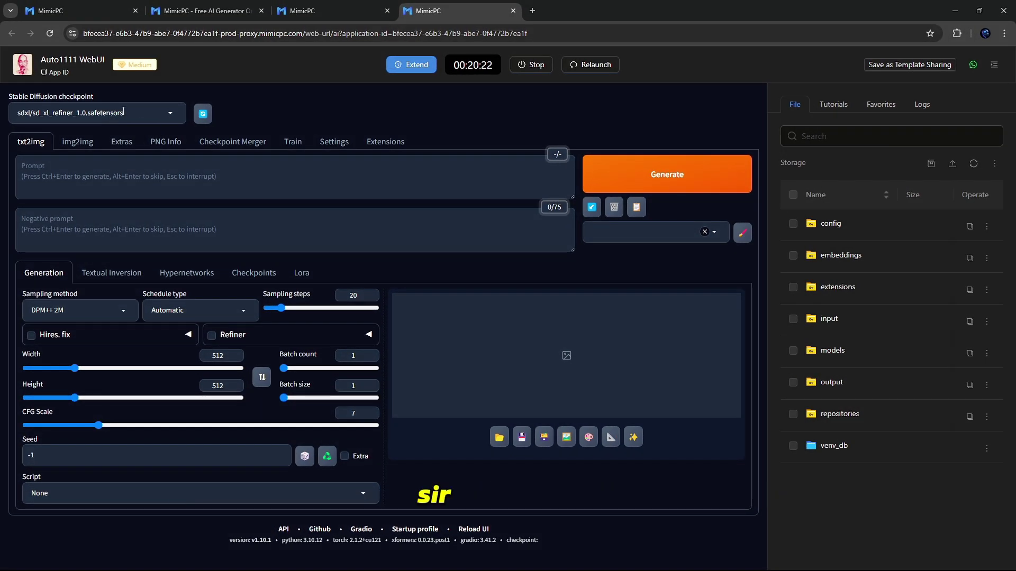
# Keep the current checkpoint and paste the small wooden boat on a lake prompt.
pyautogui.click(138, 113)
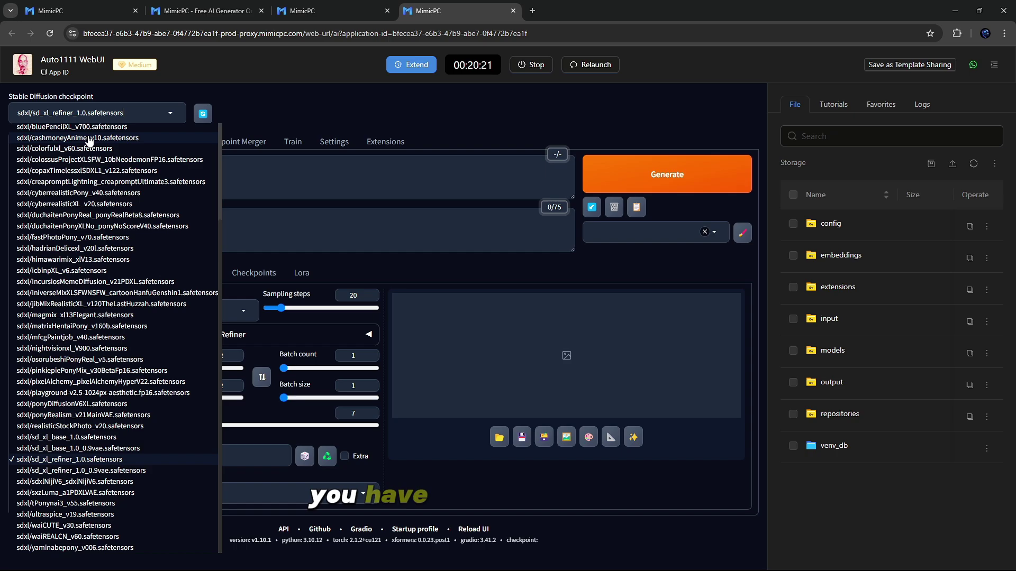
pyautogui.scroll(3, 67, 142)
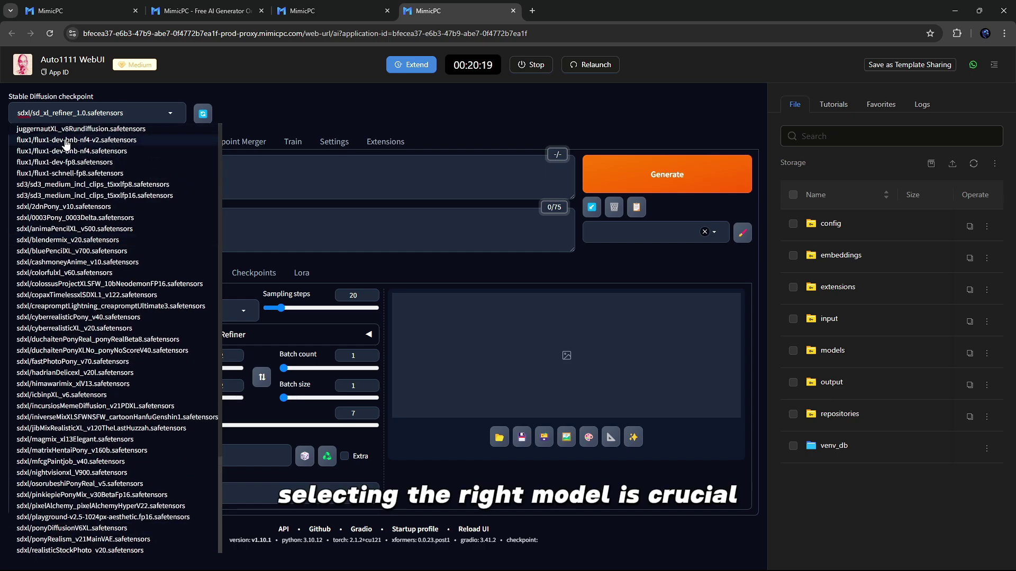
pyautogui.click(119, 175)
pyautogui.write('A small wooden boat is floating on the lake, reflecting the mountains in the clear blue sky, distant snow-capped mountain peak adds depth to the scene, soft ripples on the lake, natural beauty and tranquility"')
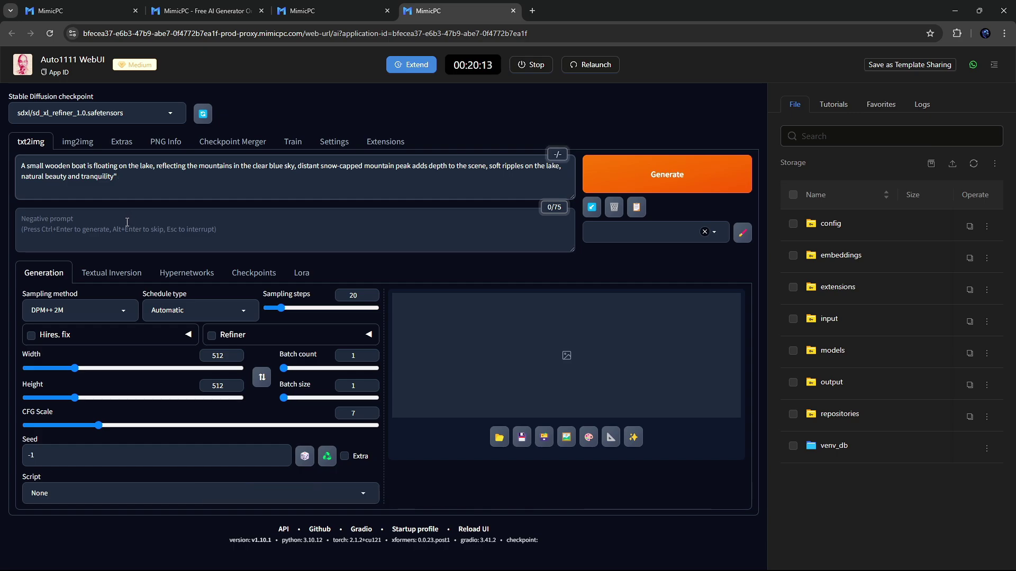
pyautogui.click(124, 220)
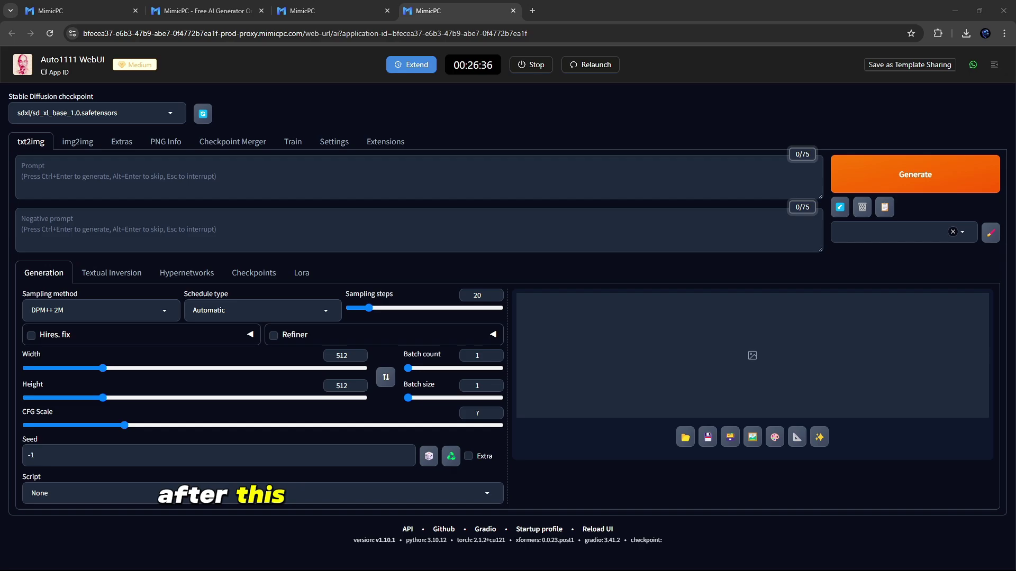
# Paste the blonde girl having coffee prompt and the unwanted-features negative prompt.
pyautogui.click(117, 182)
pyautogui.write('a girl, blonde, having coffee, instagram photo, (masterpiece:1.2), best quality, highres, original, extremely detailed wallpaper, perfect lighting, (extremely detailed CG:1.2), looking at viewer, close-up, upper body,')
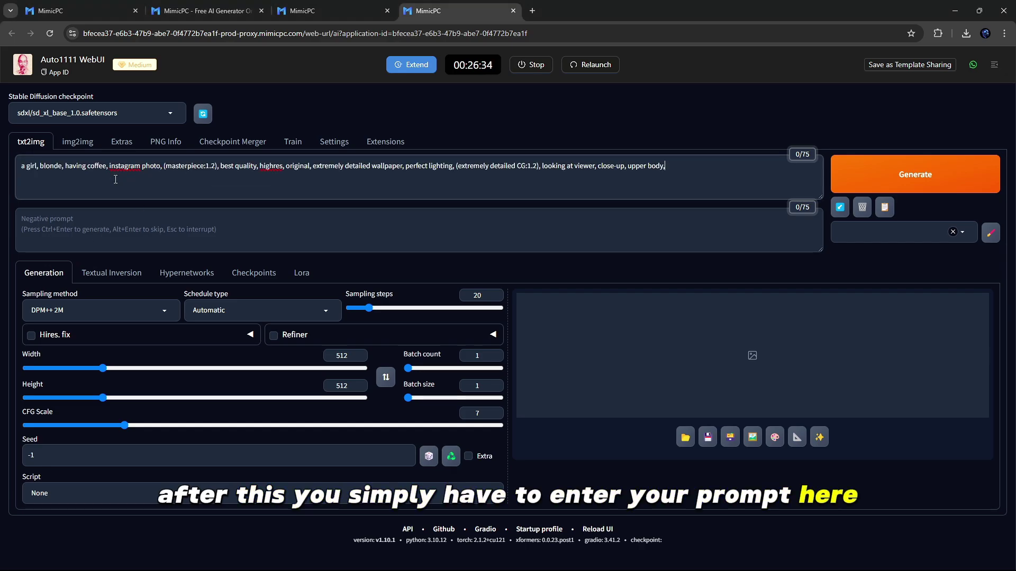
pyautogui.click(74, 231)
pyautogui.write('NSFW, (worst quality:2), (low quality:2), (normal quality:2), lowres, normal quality, ((monochrome)), ((grayscale)), skin spots, acnes, skin blemishes, age spot, (ugly:1.331), (duplicate:1.331), (morbid:1.21), (mutilated:1.21), (tranny:1.331), mutated hands, (poorly drawn hands:1.5), blurry, (bad anatomy:1.21), (bad proportions:1.331), extra limbs, (disfigured:1.331), (missing arms:1.331), (extra legs:1.331), (fused fingers:1.61051), (too many fingers:1.61051), (unclear eyes:1.331), lowers, bad hands, missing fingers, extra digit,bad hands, missing fingers, (((extra arms and legs))),')
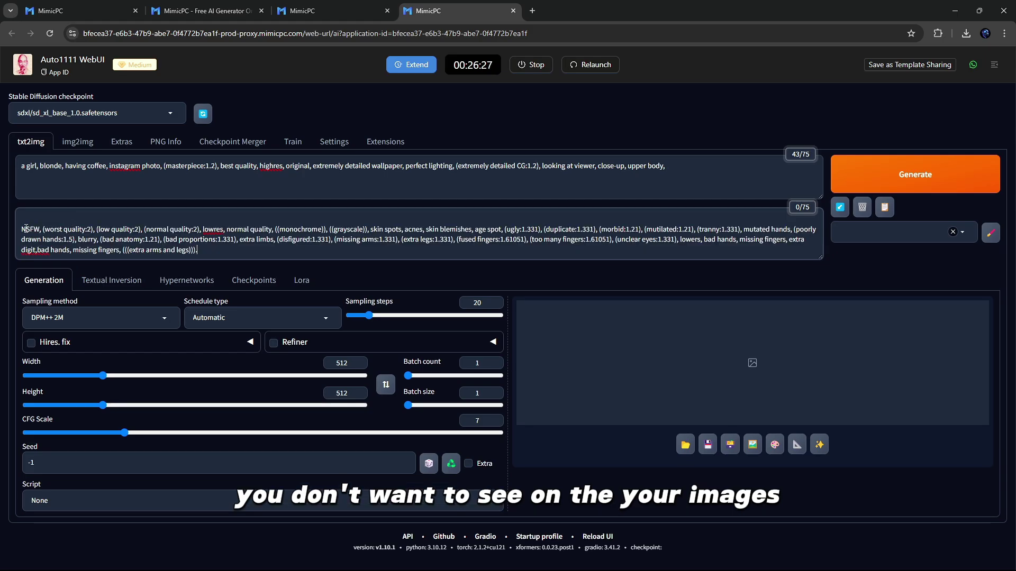
# Use DPM++ 2M with Karras schedule, 30 sampling steps and batch size 2.
pyautogui.click(100, 317)
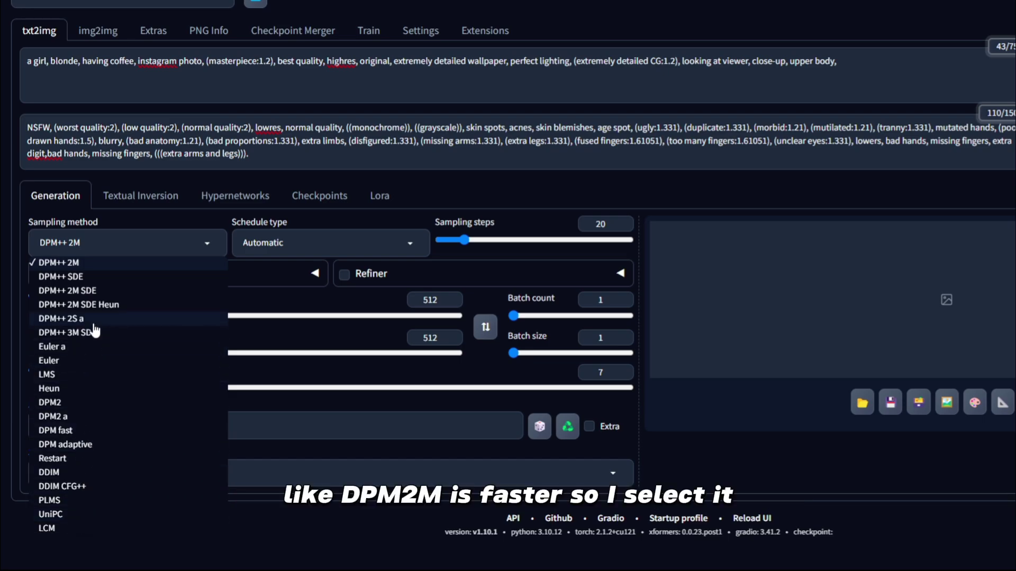
pyautogui.click(89, 268)
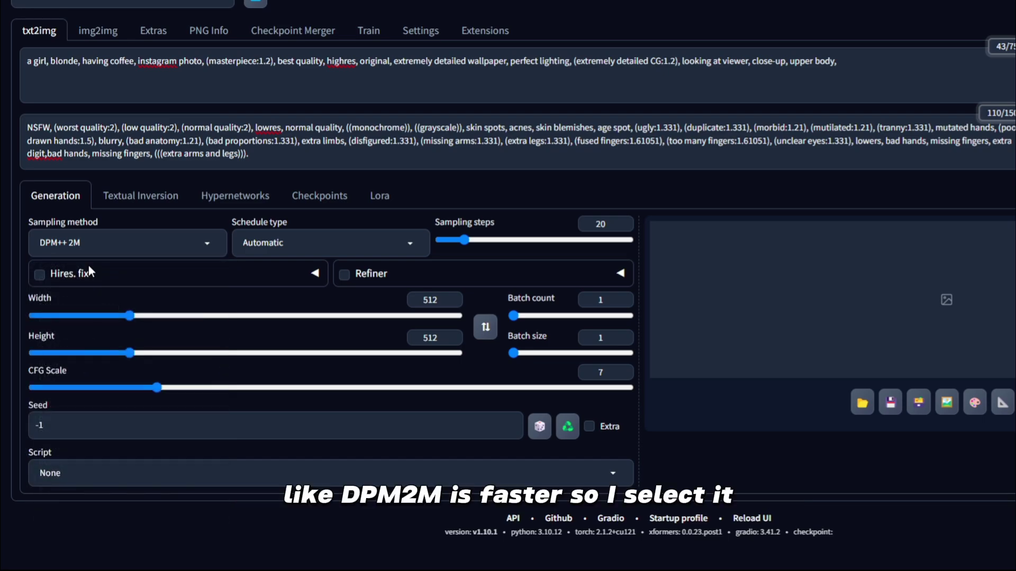
pyautogui.click(398, 242)
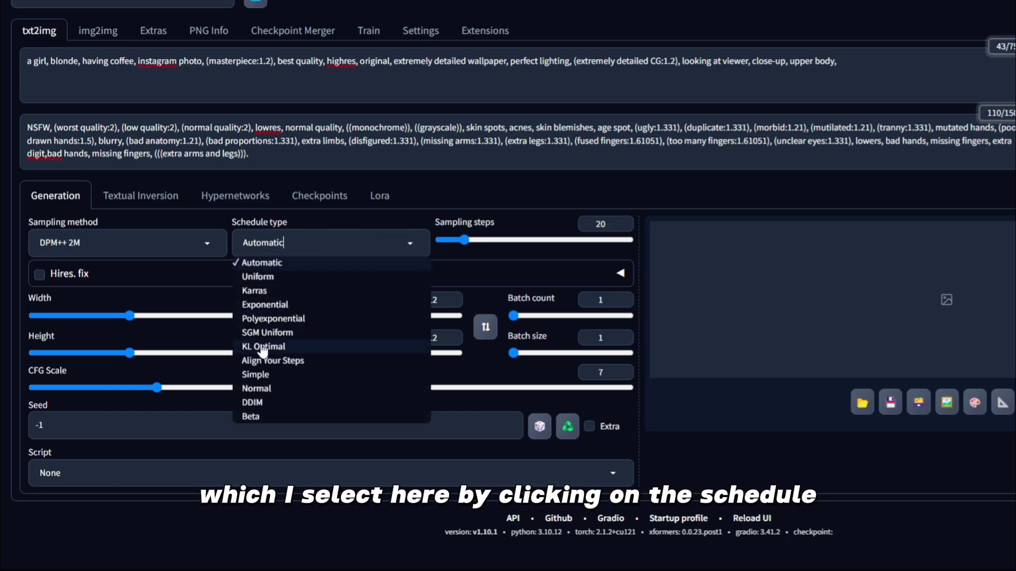
pyautogui.click(264, 292)
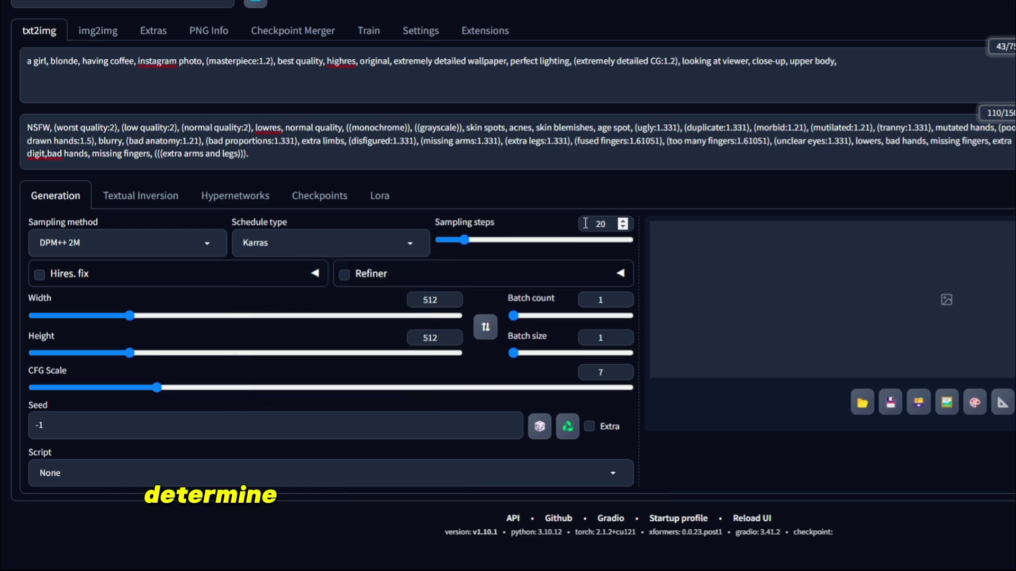
pyautogui.moveTo(465, 239); pyautogui.dragTo(477, 239)
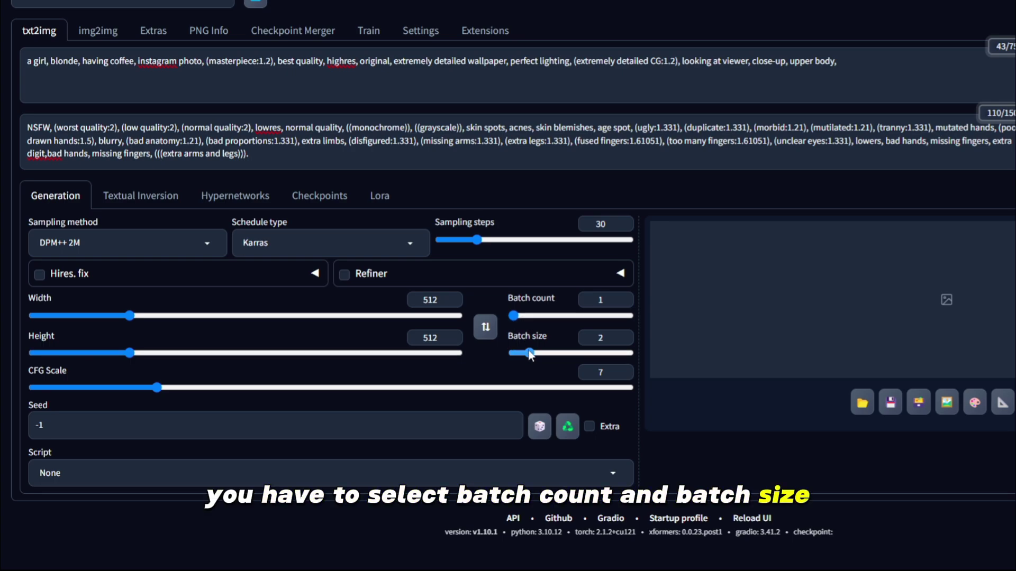
pyautogui.moveTo(529, 354); pyautogui.dragTo(587, 358)
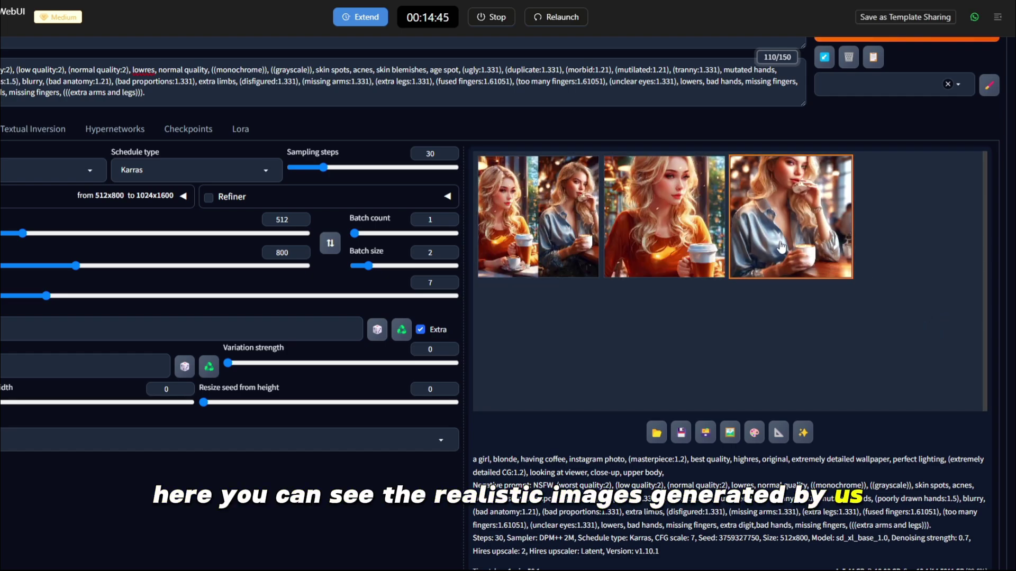
# Show the second coffee-girl image full screen and save it to the computer.
pyautogui.click(691, 229)
pyautogui.click(747, 258)
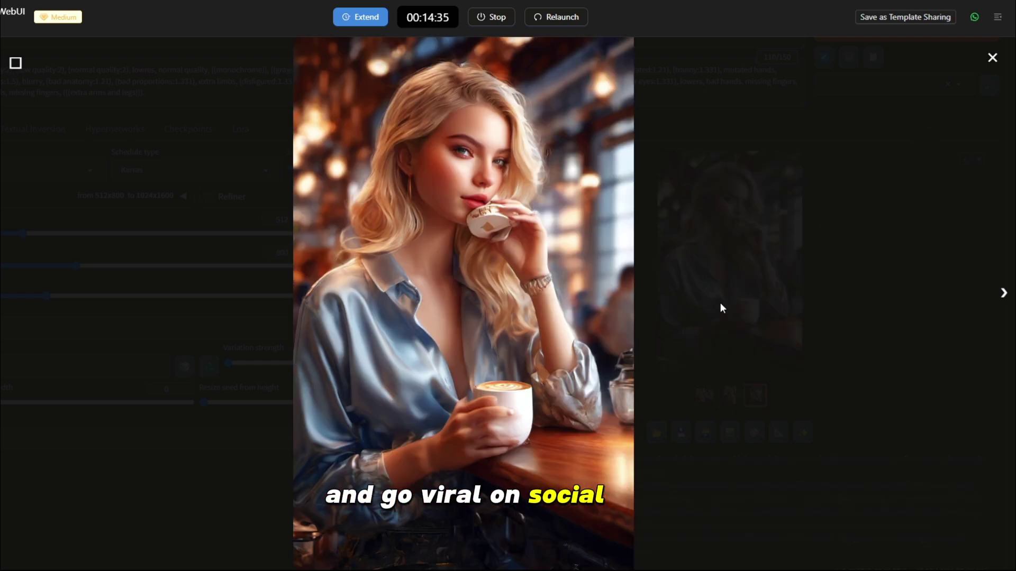
pyautogui.rightClick(556, 251)
pyautogui.click(581, 291)
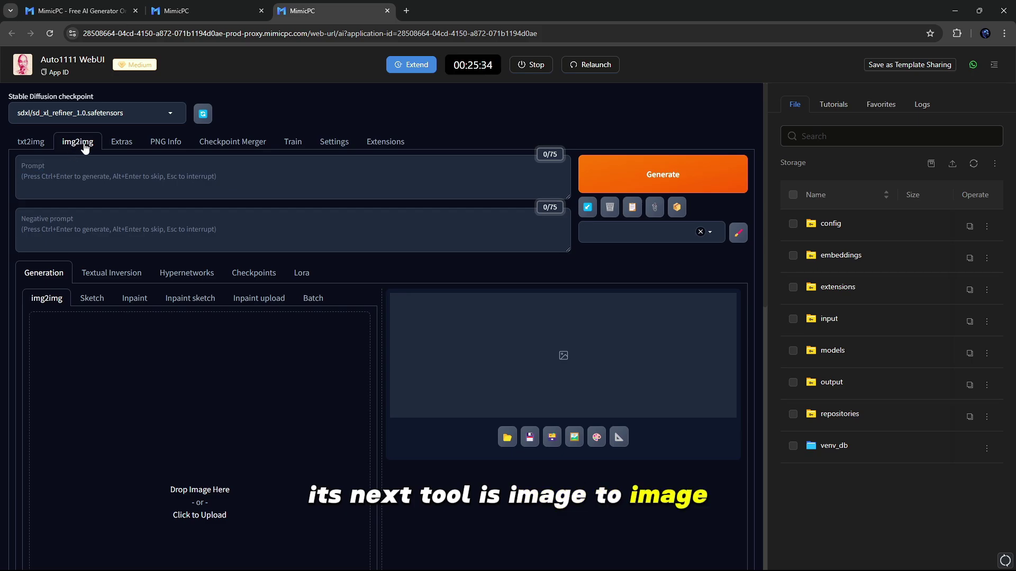
# Upload the saved coffee-girl image 00018 and set resize mode to Crop and resize.
pyautogui.scroll(-2, 198, 466)
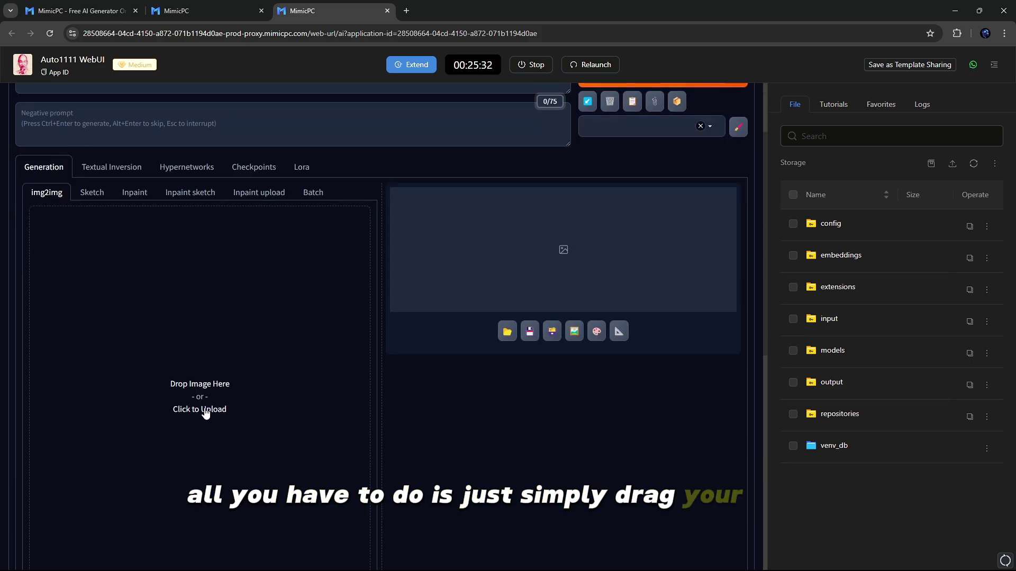
pyautogui.click(204, 410)
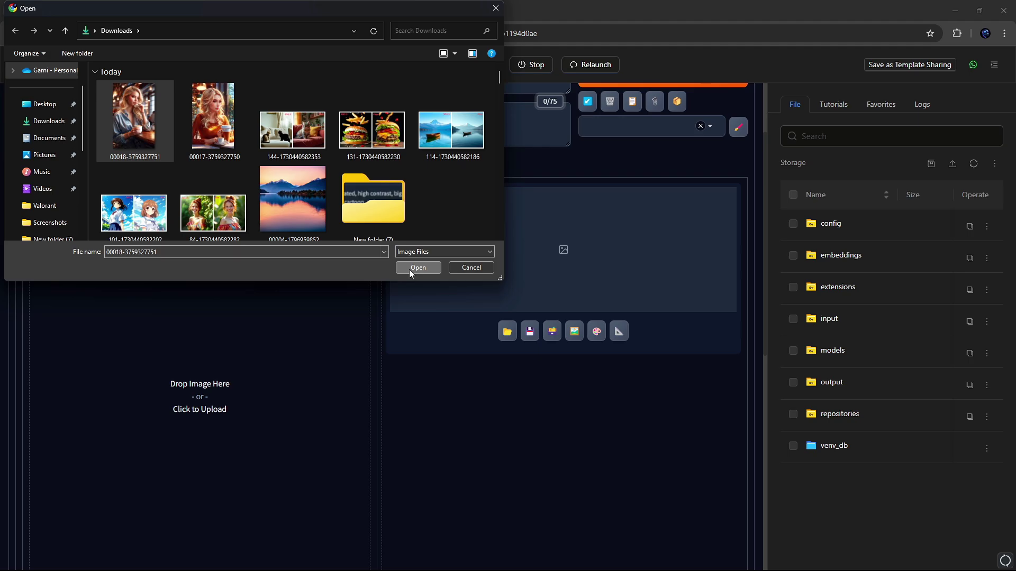
pyautogui.click(417, 267)
pyautogui.scroll(-4, 288, 354)
pyautogui.scroll(-4, 288, 354)
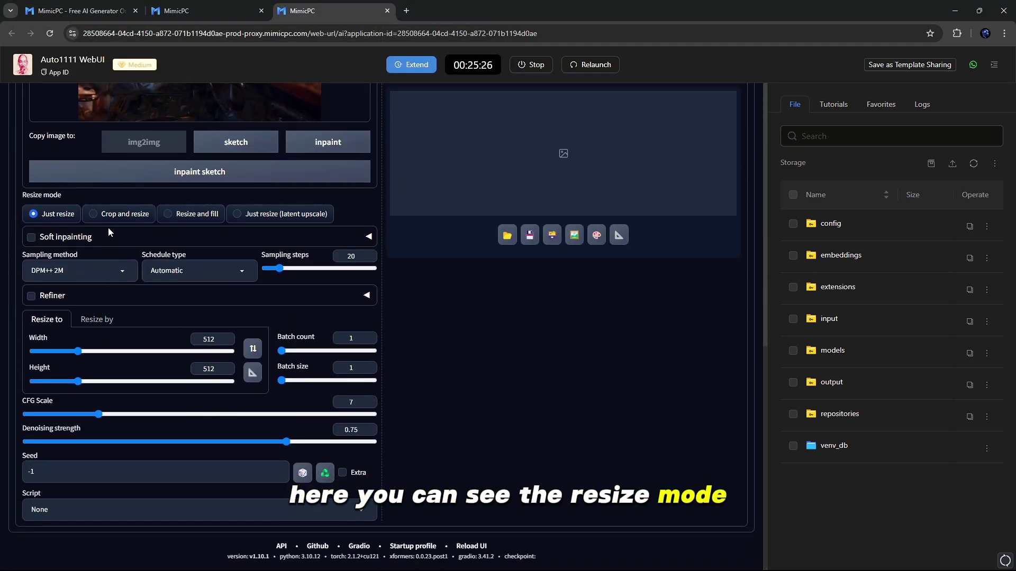
pyautogui.click(115, 214)
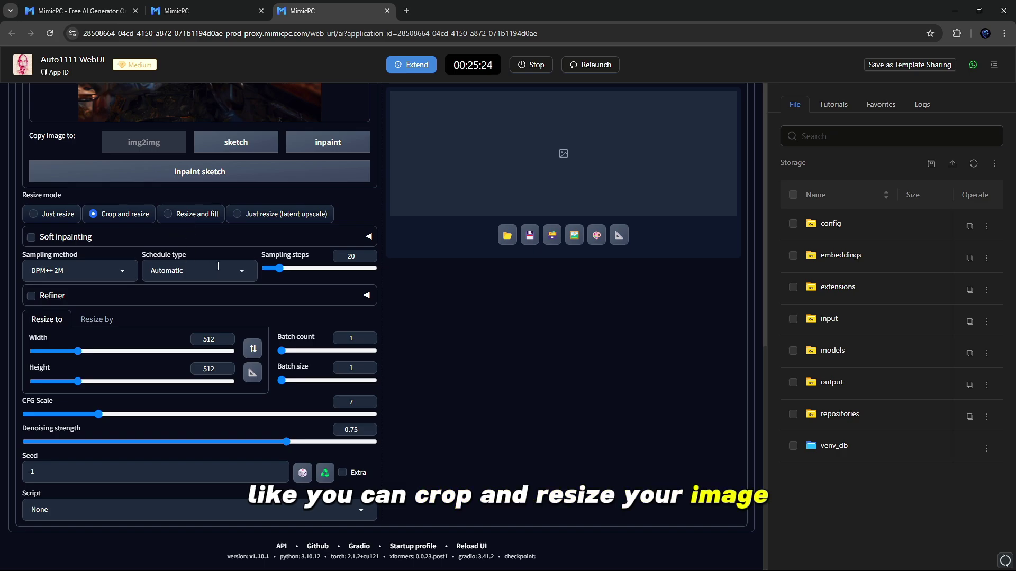
# Set DPM++ SDE, 30 steps and Resize by, then generate and view the result.
pyautogui.click(95, 271)
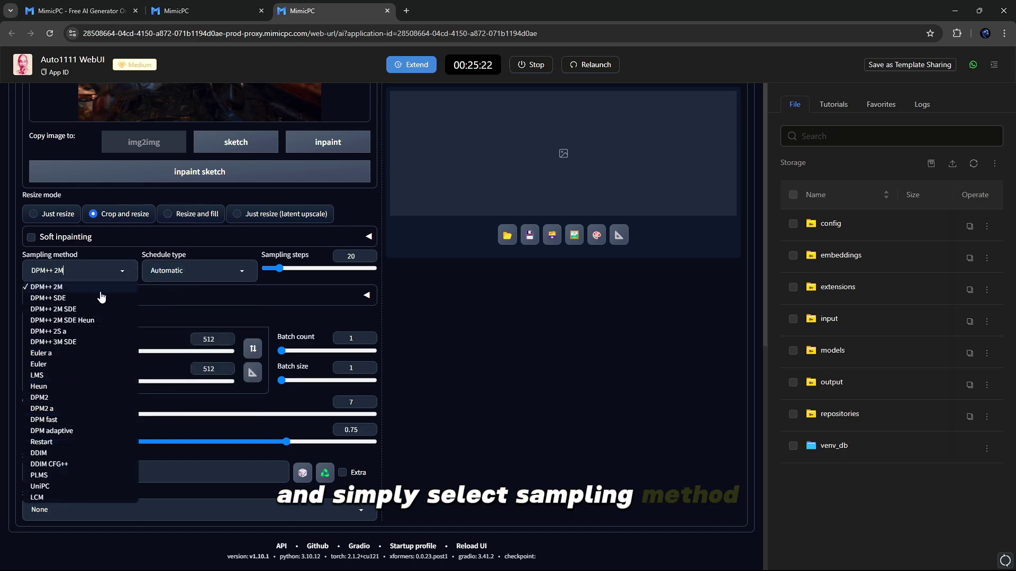
pyautogui.click(85, 300)
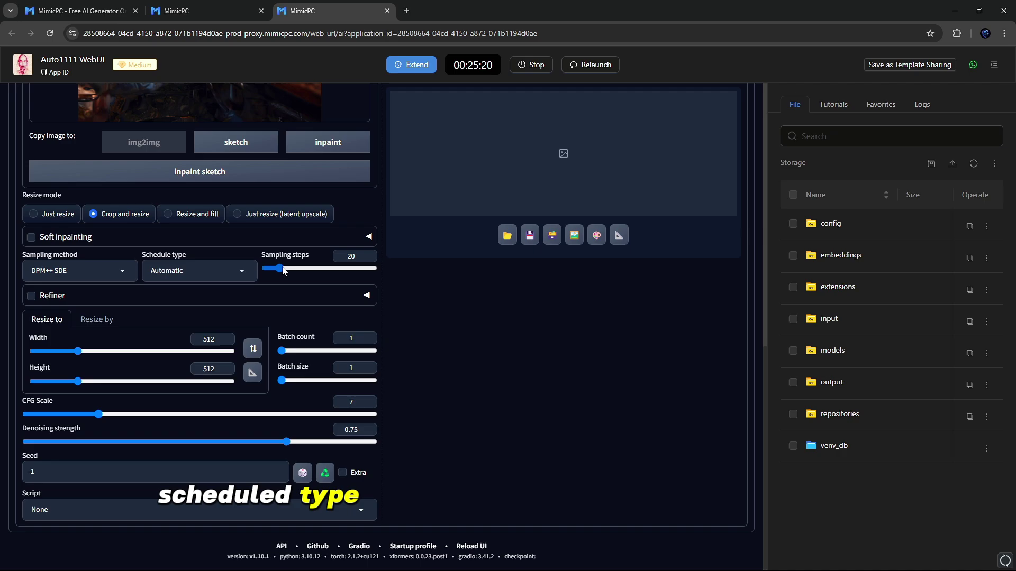
pyautogui.moveTo(284, 271); pyautogui.dragTo(287, 272)
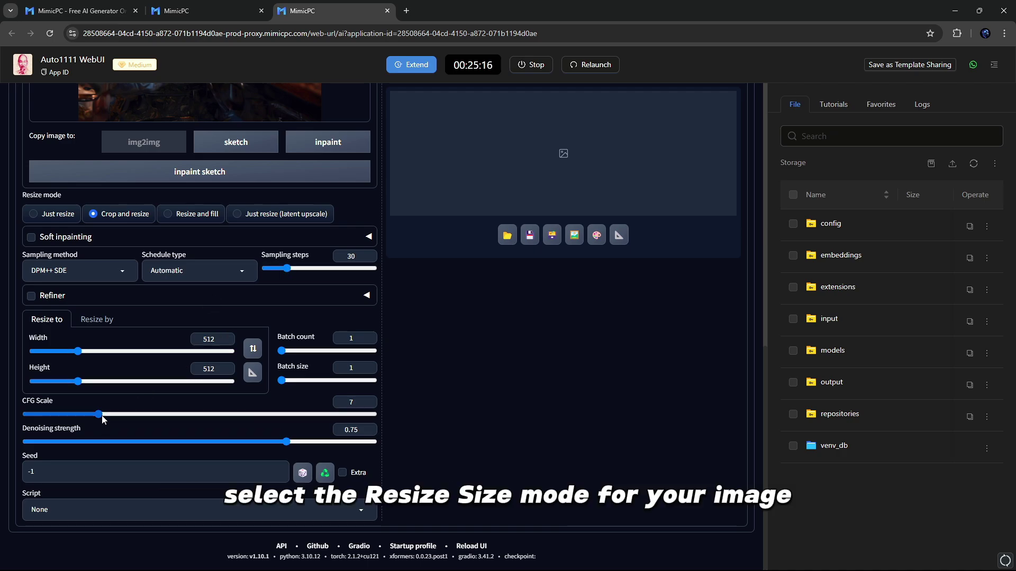
pyautogui.click(100, 321)
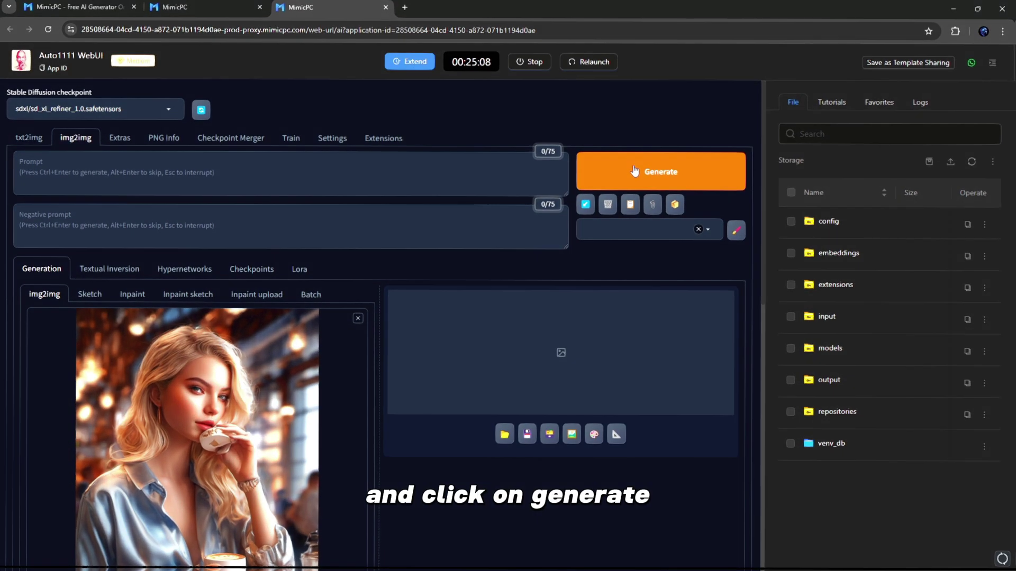
pyautogui.click(634, 174)
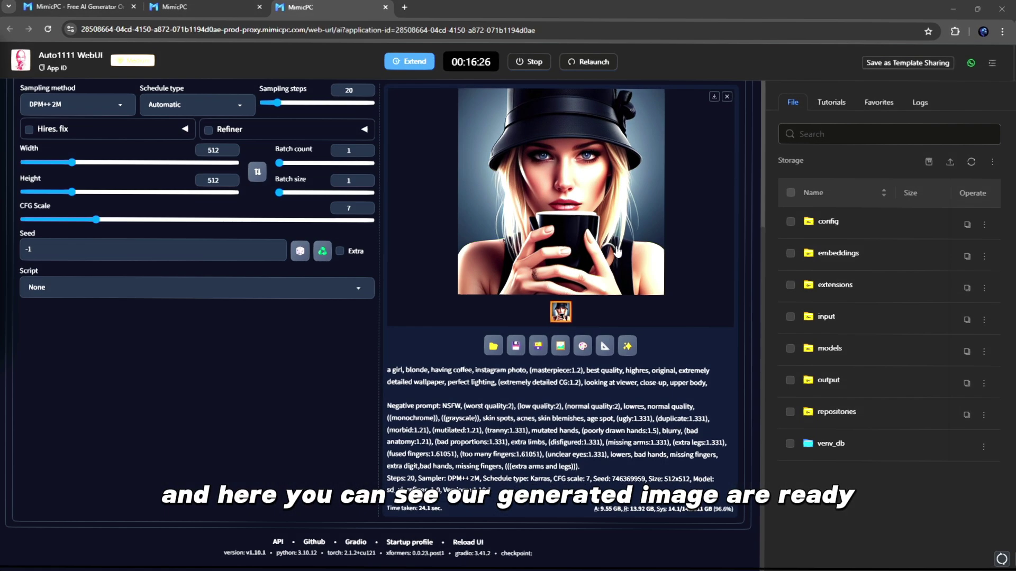
pyautogui.scroll(5, 608, 253)
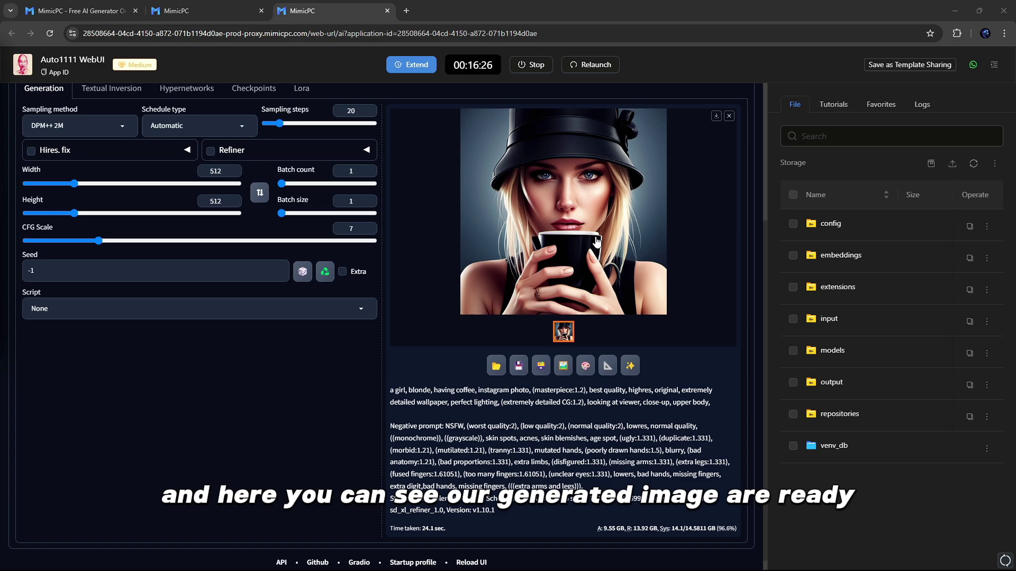
pyautogui.click(609, 252)
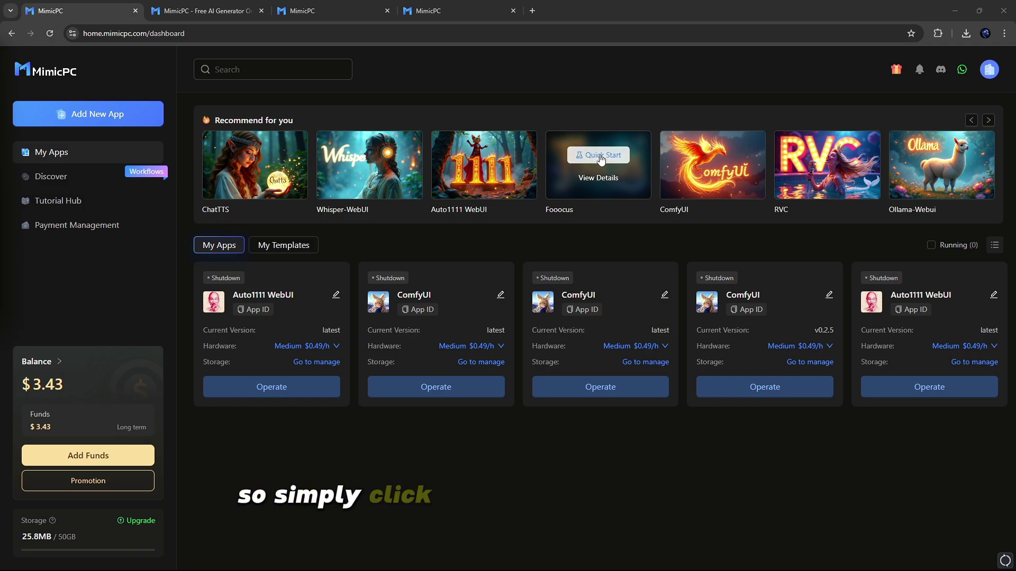
# Open Fooocus from Recommend for you and start it on Medium hardware.
pyautogui.click(601, 157)
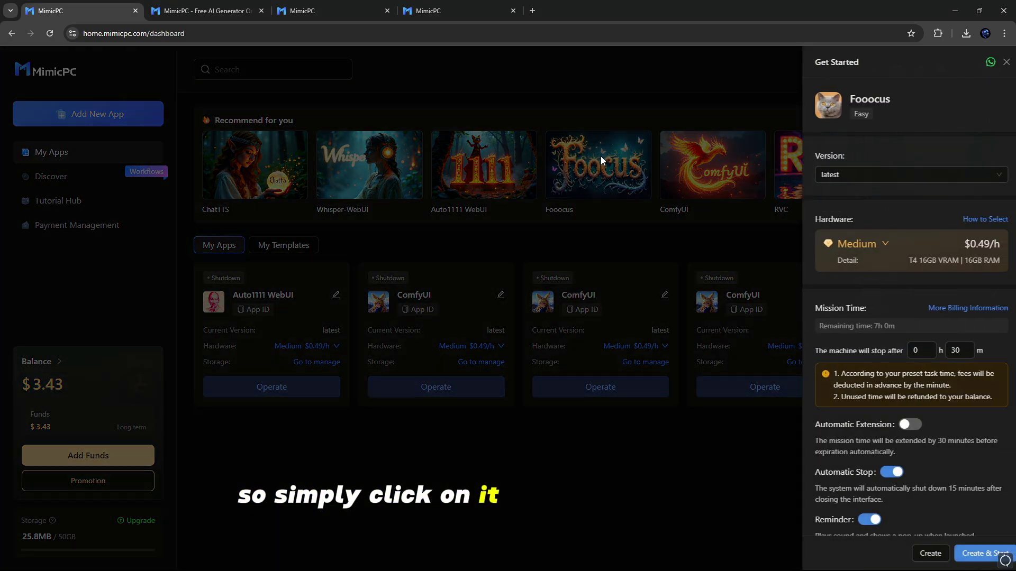
pyautogui.click(972, 556)
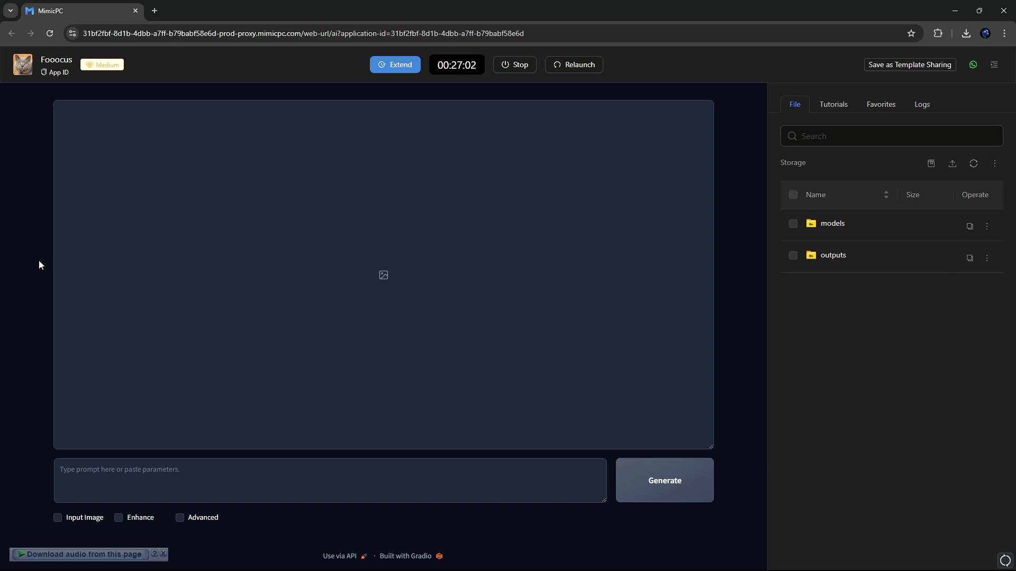
# Paste the pastel-dress café girl prompt and show advanced settings with the storage panel hidden.
pyautogui.click(118, 471)
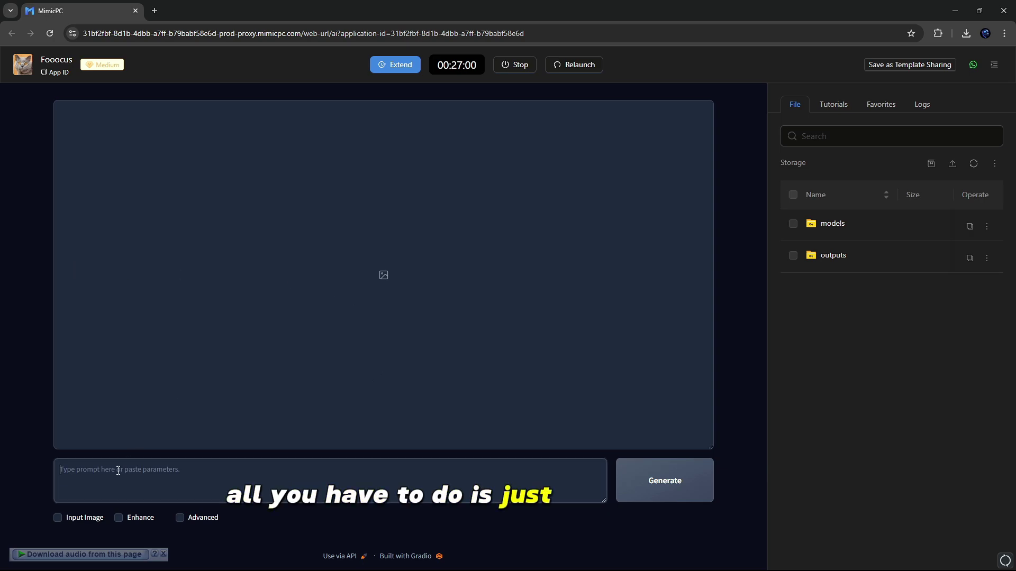
pyautogui.write('An american gorgeous girl, posing, wearing a pastel dress, sitting on a wooden chair, smiling gently, blurred cafe background, 8k, high quality, high resolution, realistic, real')
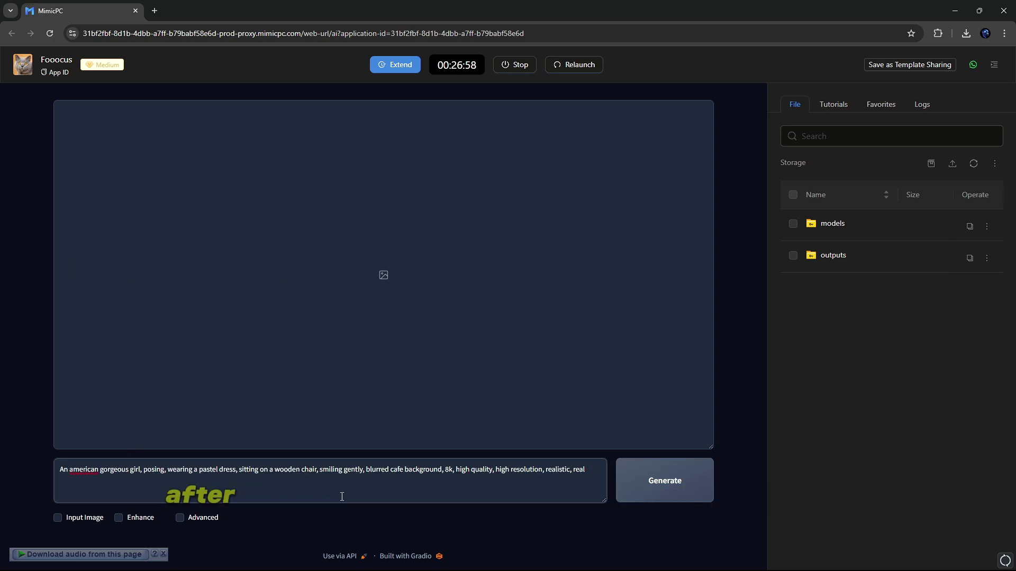
pyautogui.click(180, 519)
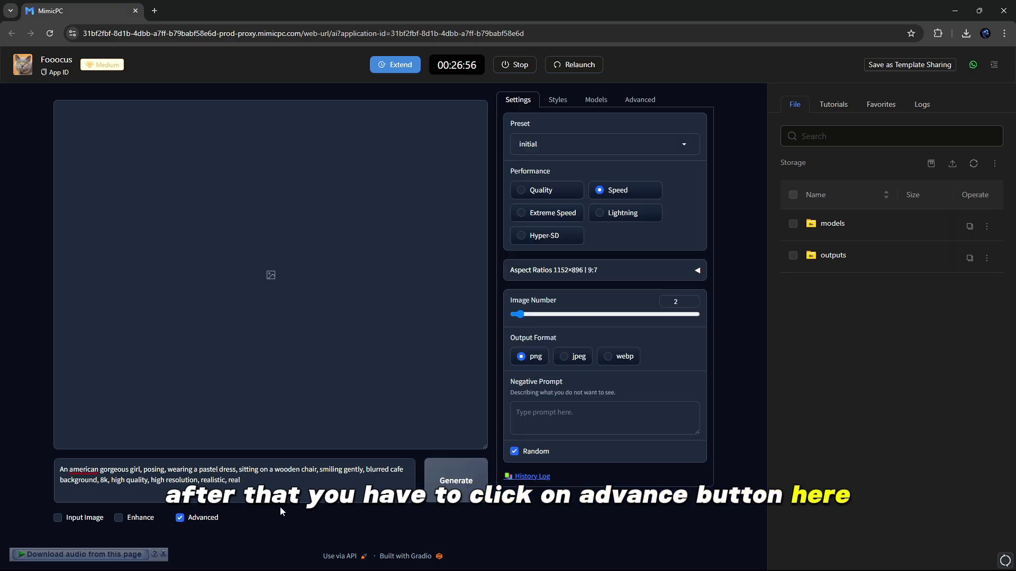
pyautogui.click(995, 65)
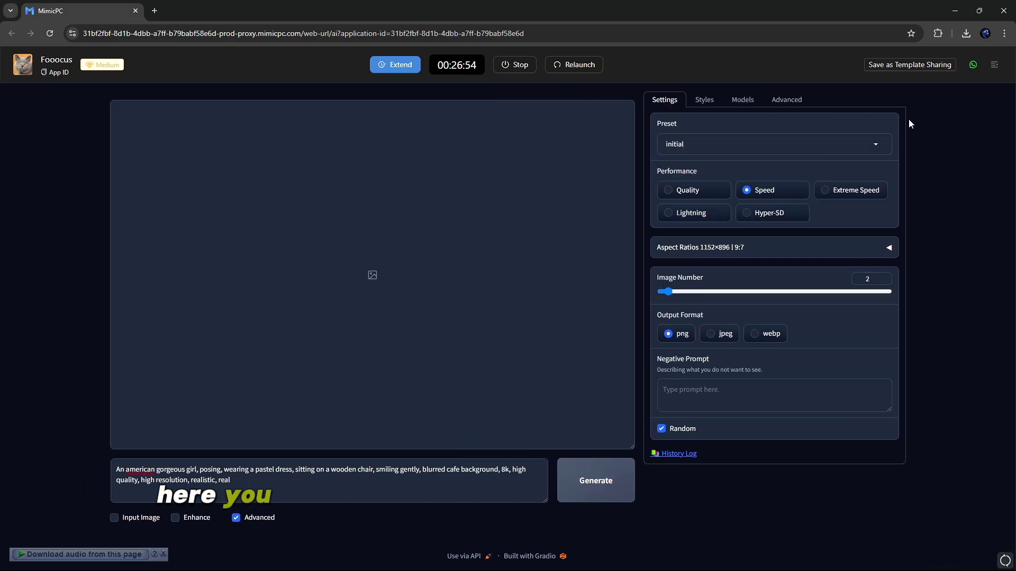
# Keep the initial preset and 1024×1024 ratio, and paste the unrealistic/cartoon/watermark negative prompt.
pyautogui.click(875, 141)
pyautogui.click(727, 173)
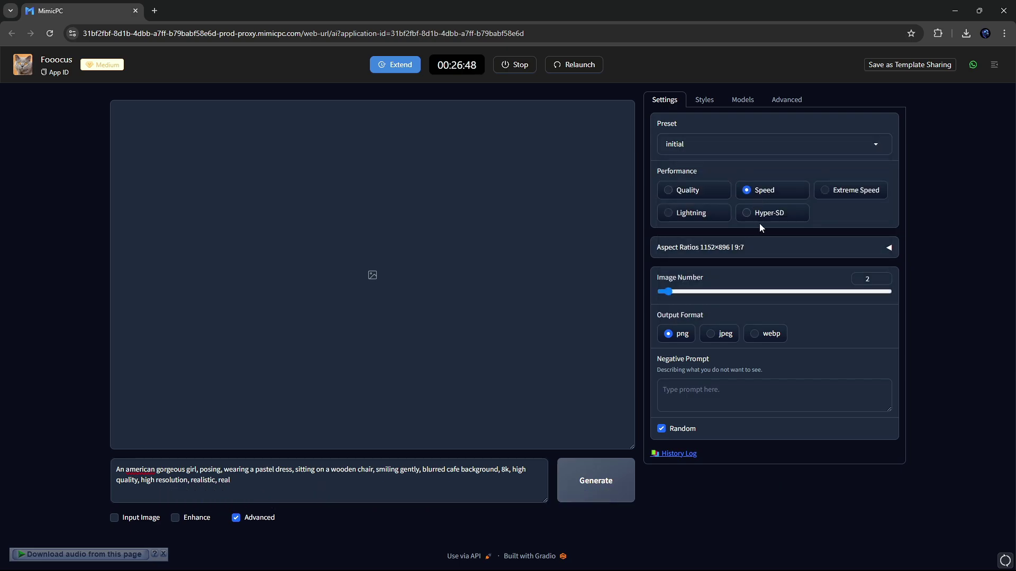
pyautogui.click(768, 251)
pyautogui.scroll(-2, 747, 299)
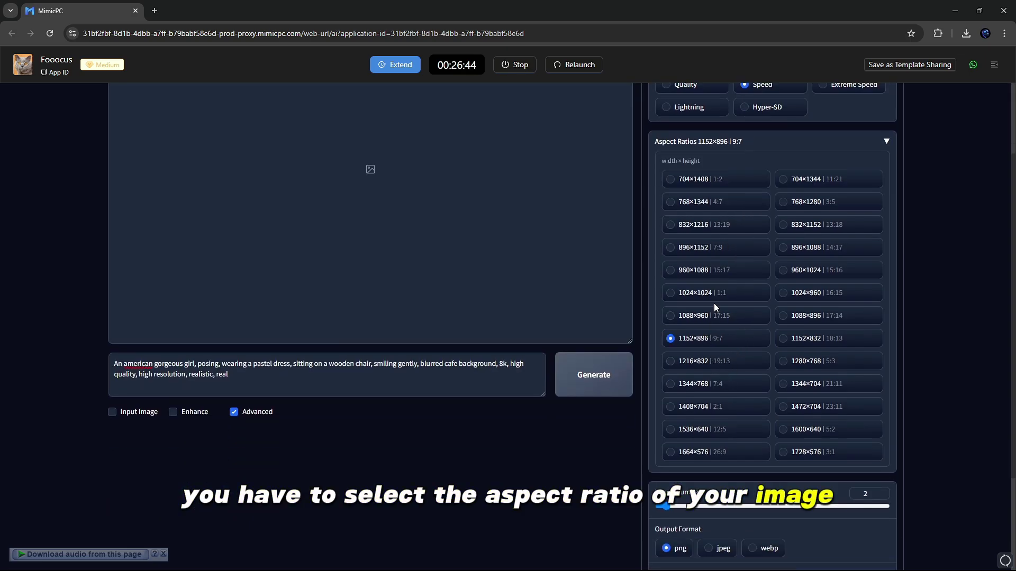
pyautogui.scroll(2, 714, 304)
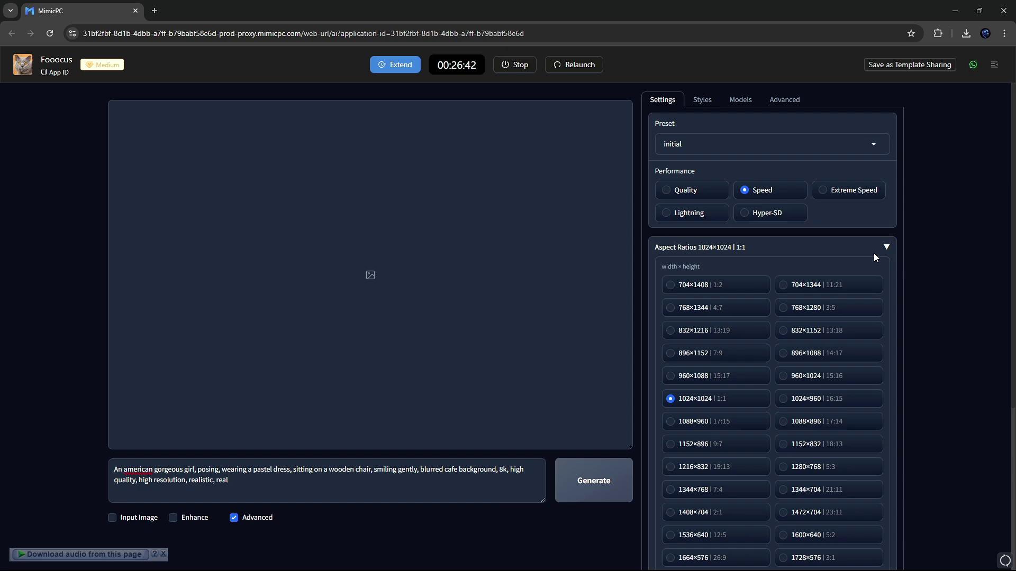
pyautogui.click(885, 248)
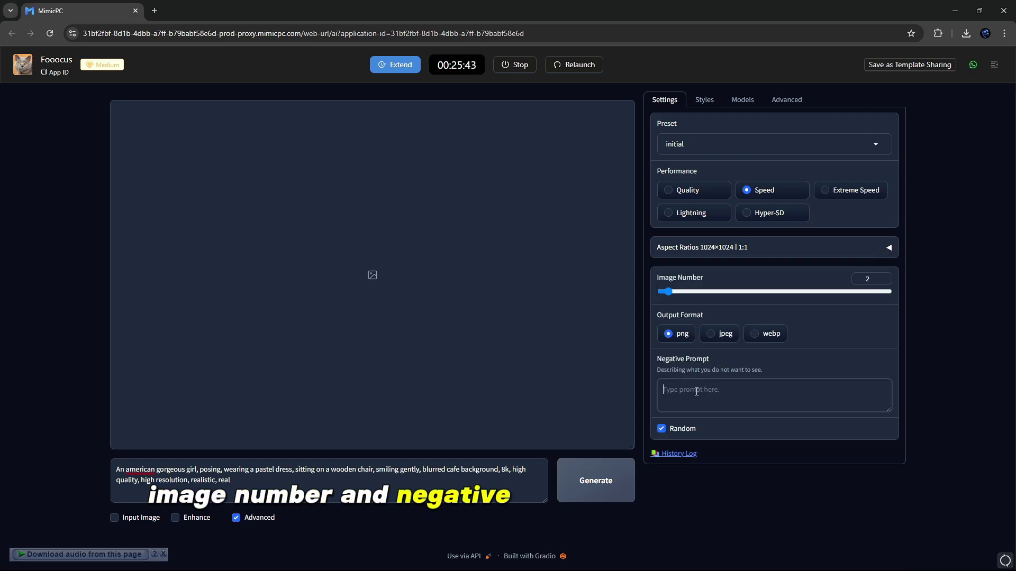
pyautogui.write('unrealistic, saturated, high contrast, big nose, painting, drawing, sketch, cartoon, anime, manga, render, CG, 3d, watermark, signature, label')
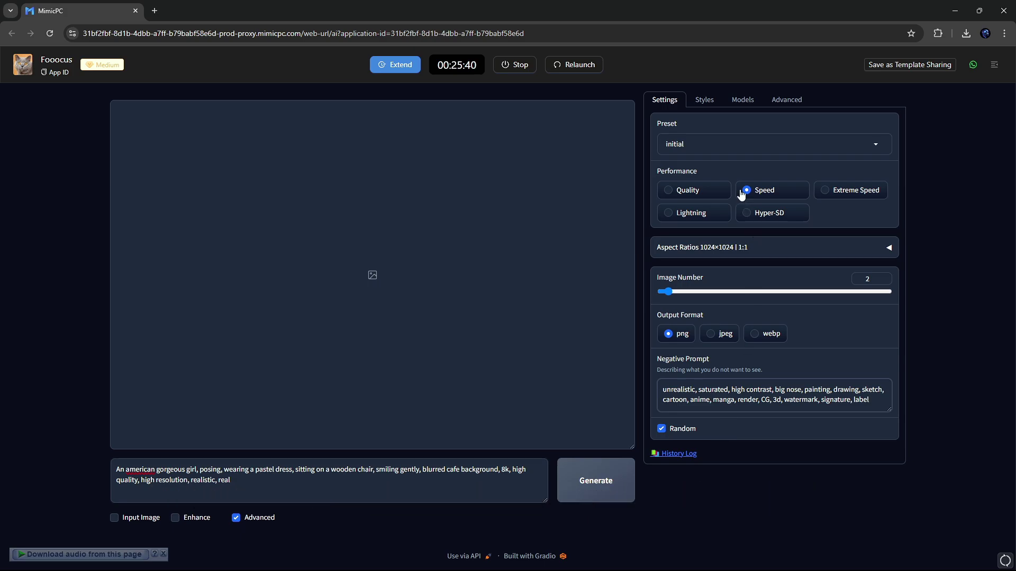
pyautogui.click(707, 104)
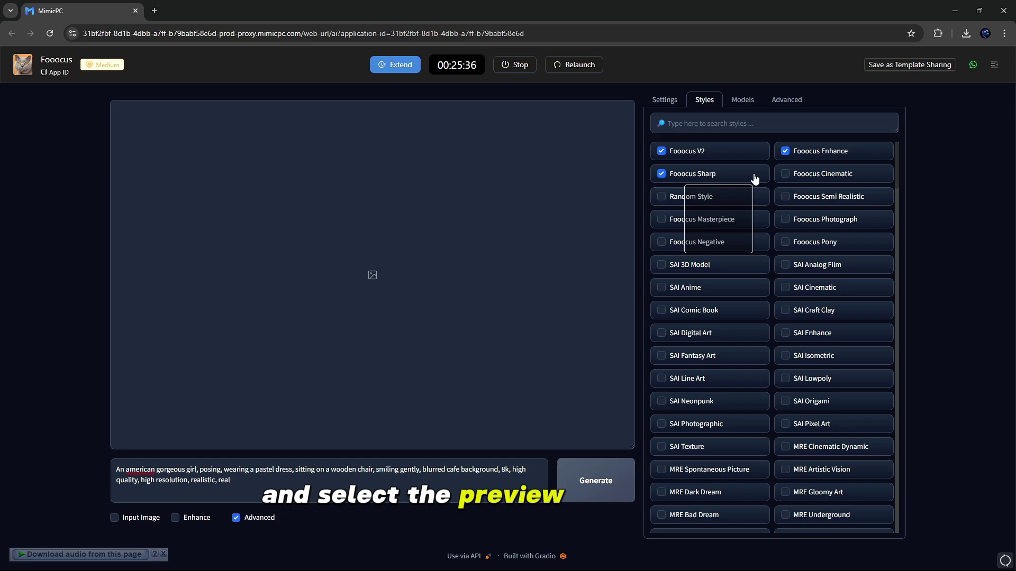
# Add the Fooocus Cinematic style and switch the base model to realisticStockPhoto_v20.
pyautogui.click(801, 174)
pyautogui.click(748, 106)
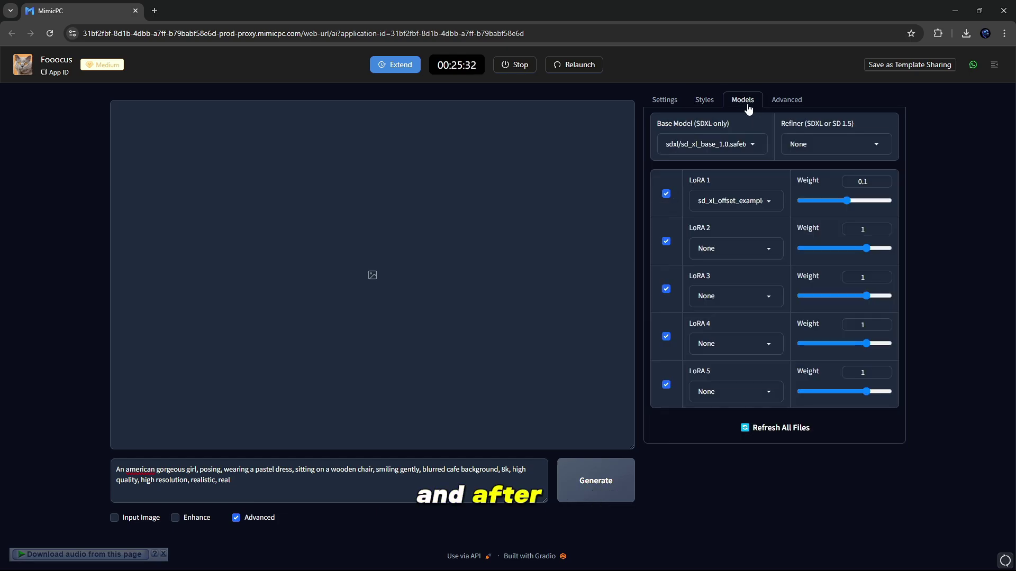
pyautogui.click(756, 144)
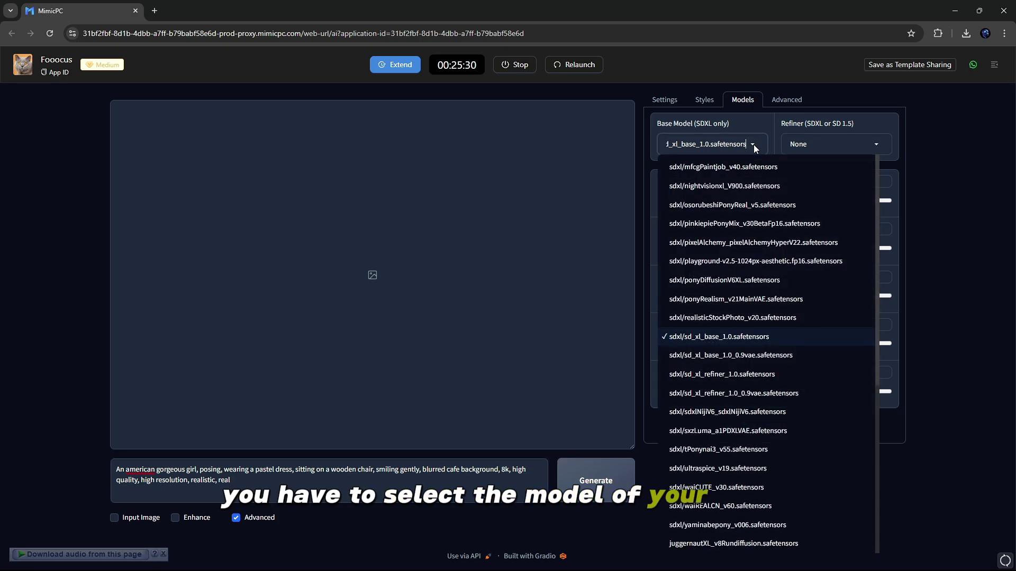
pyautogui.scroll(10, 740, 243)
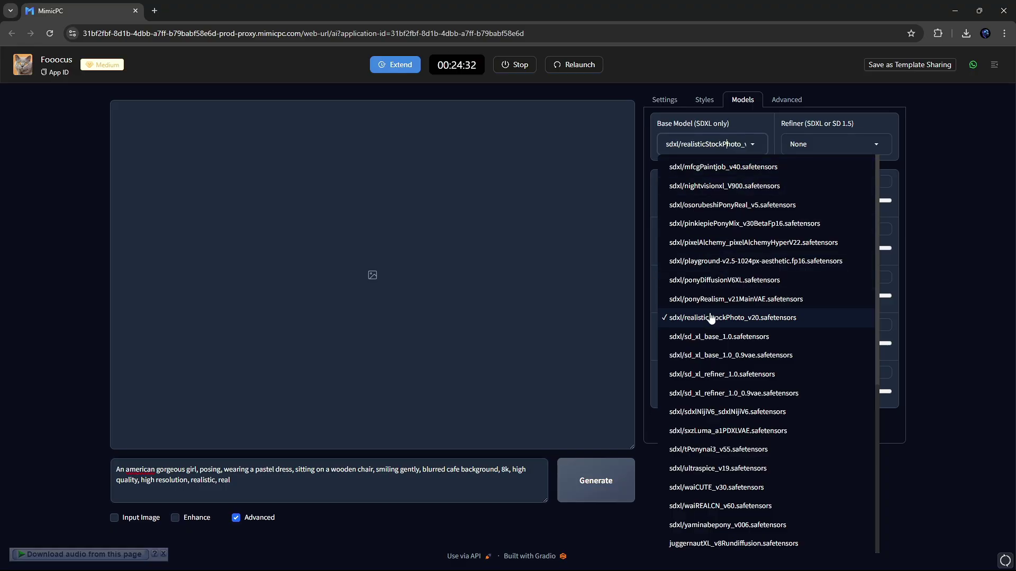
pyautogui.click(726, 319)
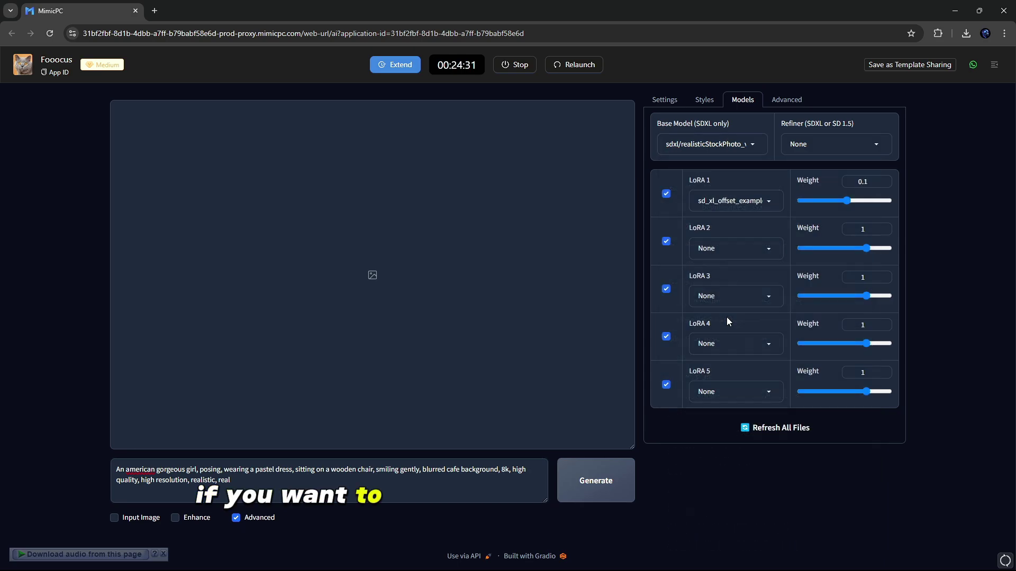
# Set LoRA 1 to None and show the Advanced guidance and sharpness settings.
pyautogui.click(767, 199)
pyautogui.click(709, 219)
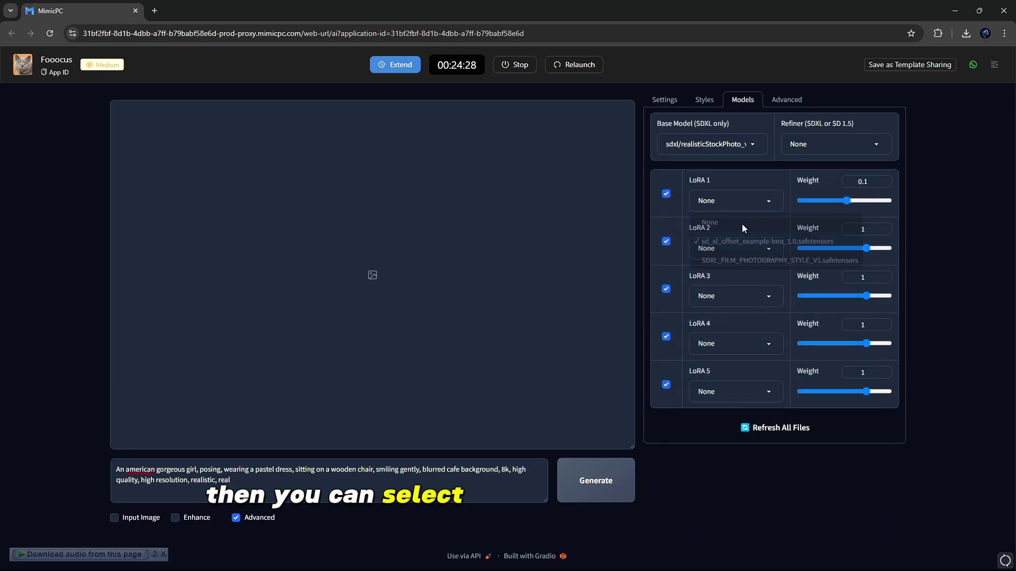
pyautogui.click(791, 101)
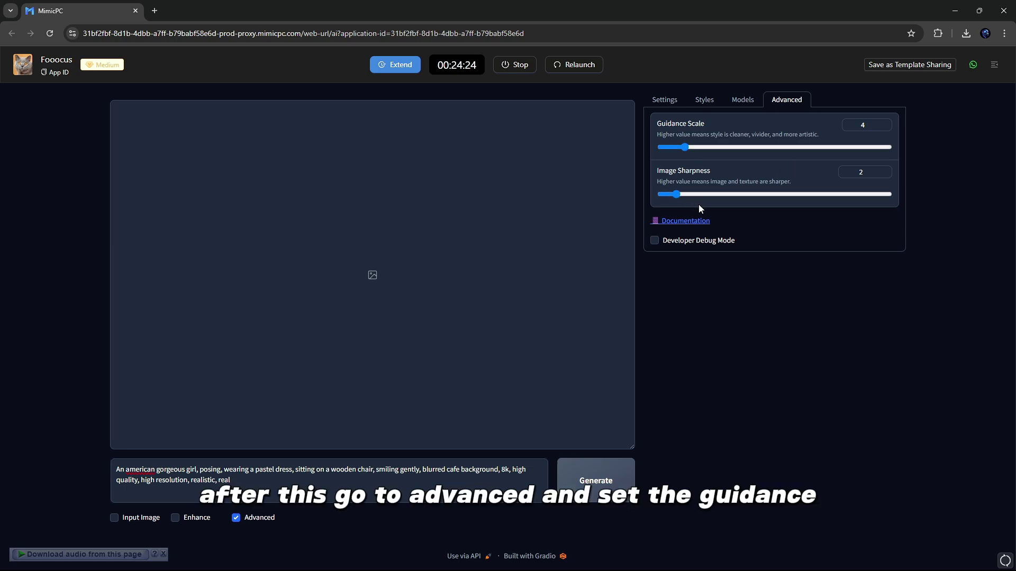
# Generate the pastel-dress café portraits and preview each of the two images.
pyautogui.click(612, 481)
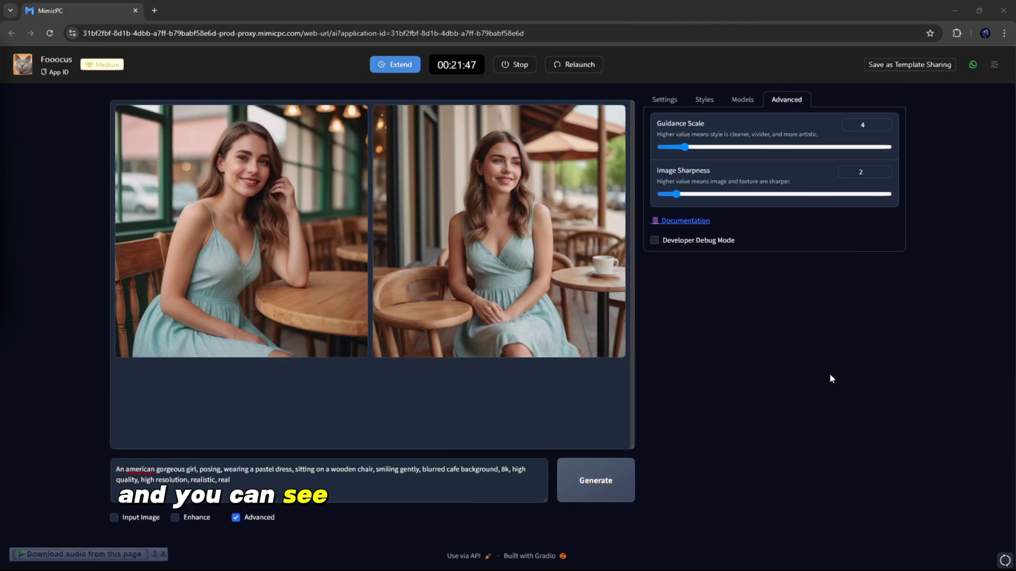
pyautogui.click(277, 232)
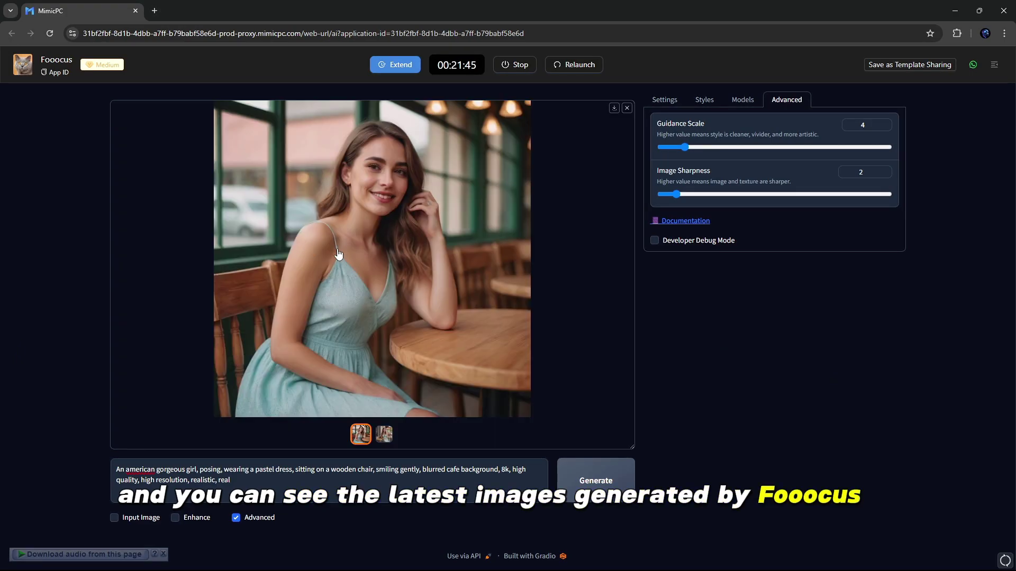
pyautogui.click(390, 436)
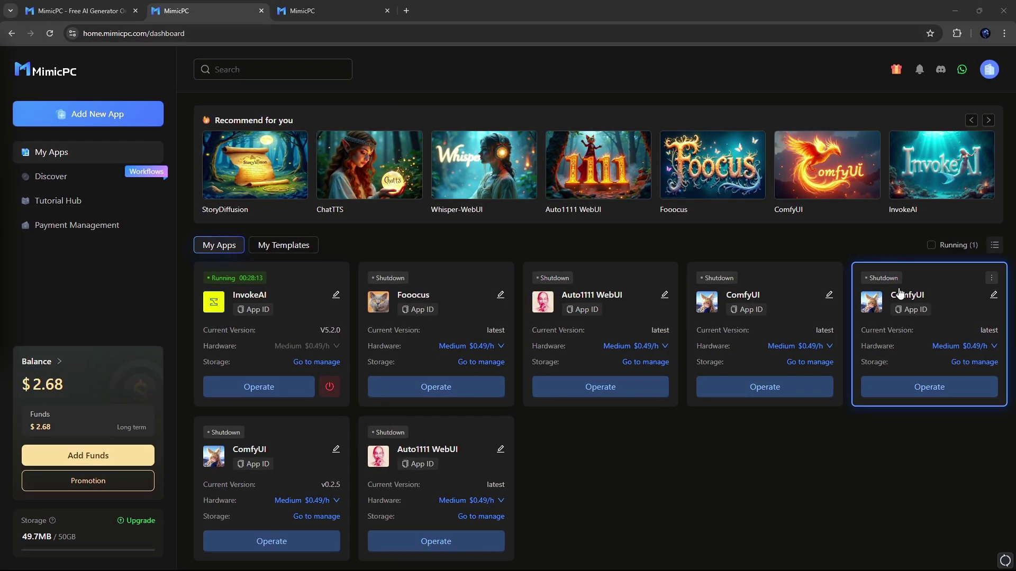
# Launch InvokeAI from the MimicPC dashboard with Create & Start.
pyautogui.moveTo(947, 162)
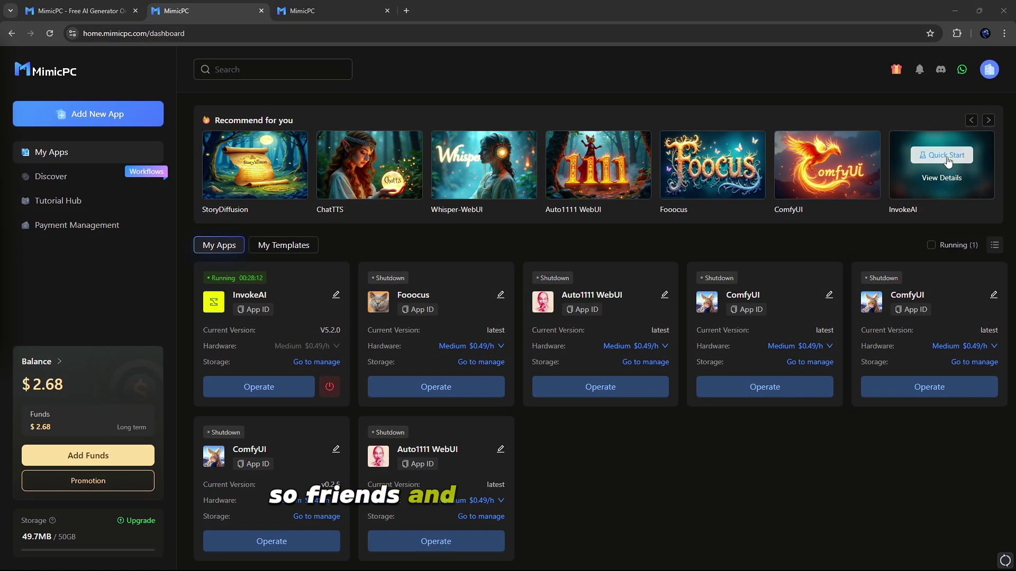
pyautogui.click(947, 155)
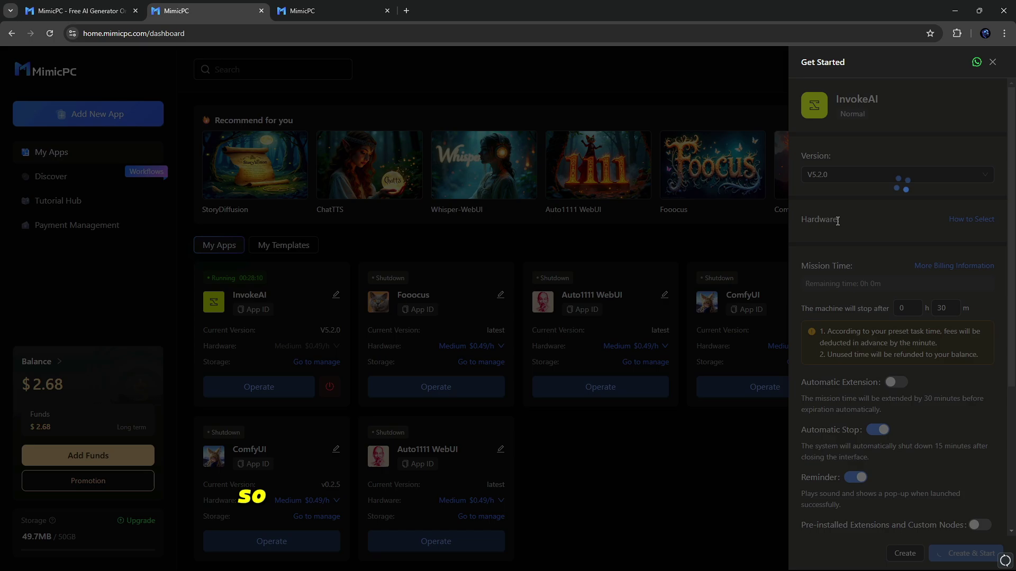
pyautogui.click(970, 553)
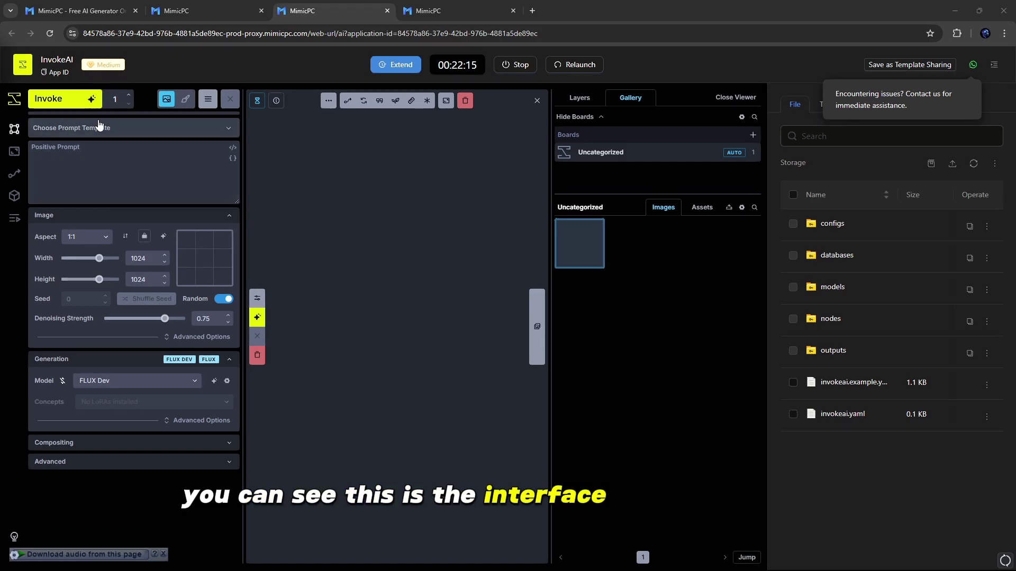
# Apply the Anime prompt template and start typing 'School girl' as the positive prompt.
pyautogui.click(73, 132)
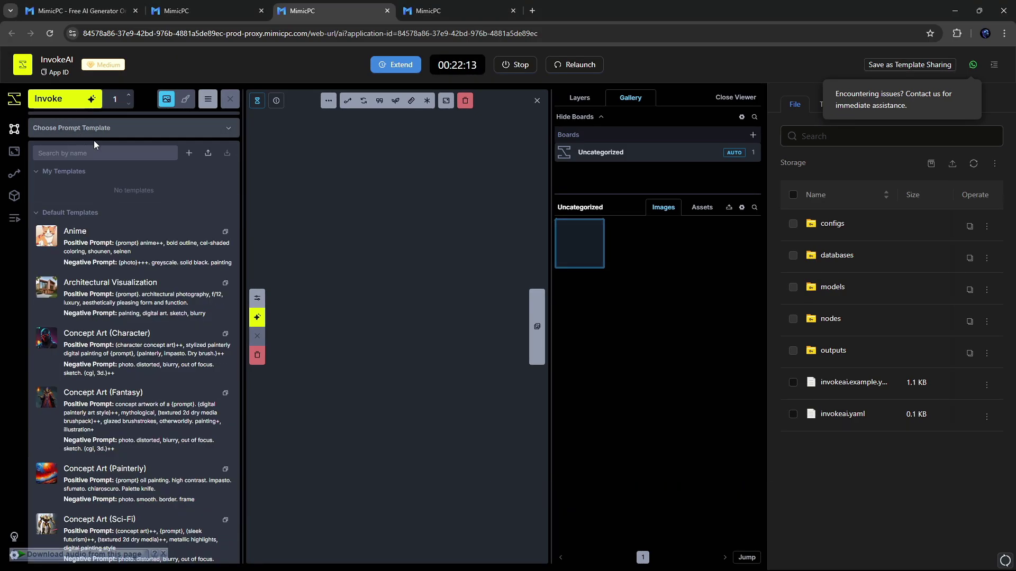
pyautogui.scroll(-3, 94, 428)
pyautogui.scroll(-6, 94, 427)
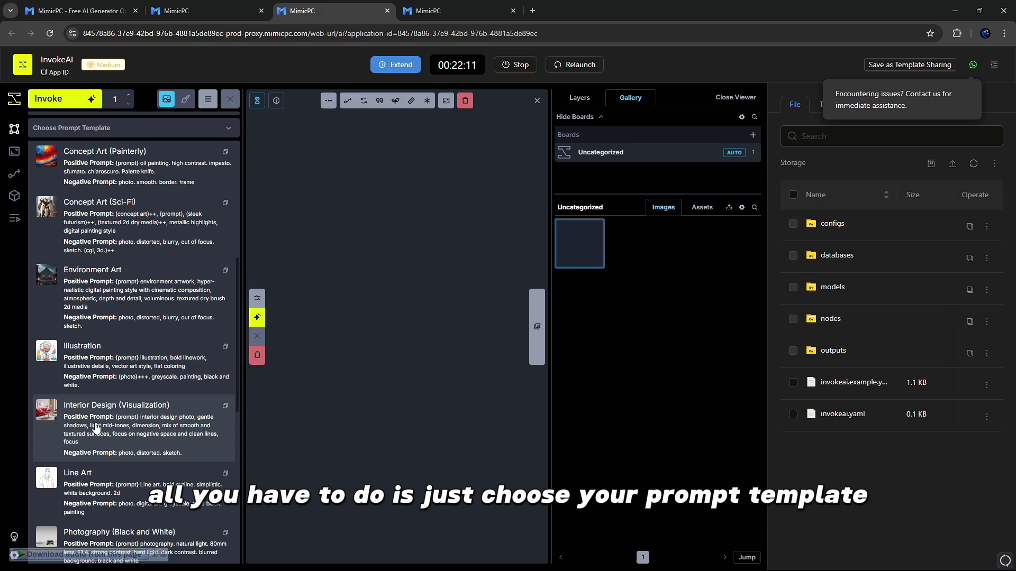
pyautogui.scroll(12, 96, 426)
pyautogui.click(83, 246)
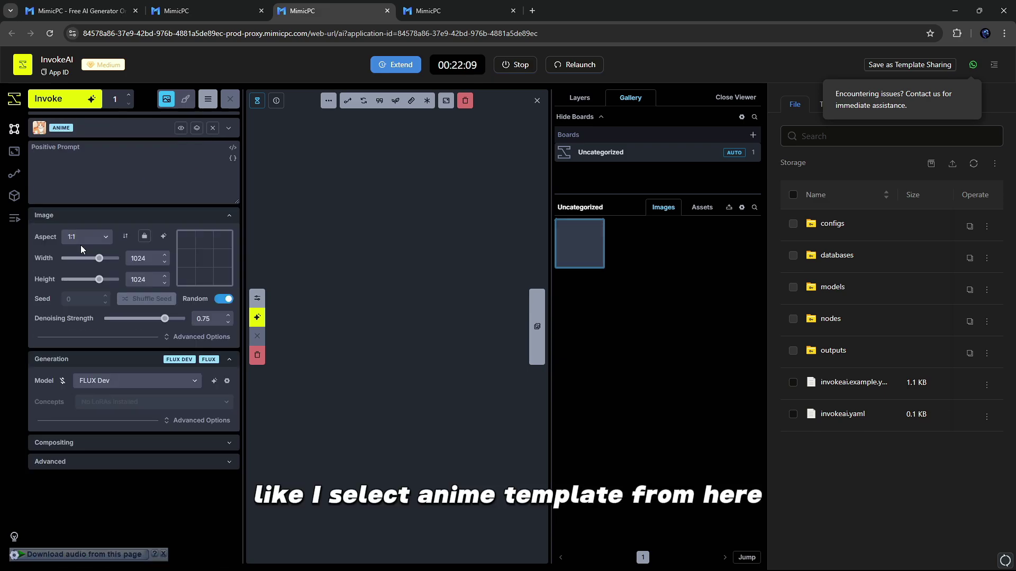
pyautogui.click(91, 156)
pyautogui.write('S')
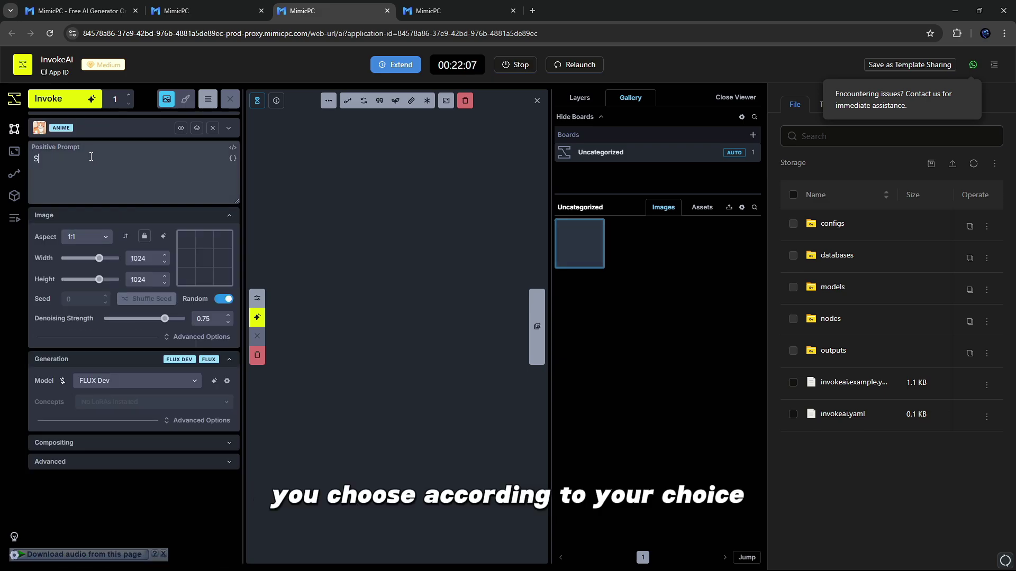
pyautogui.write('chool g')
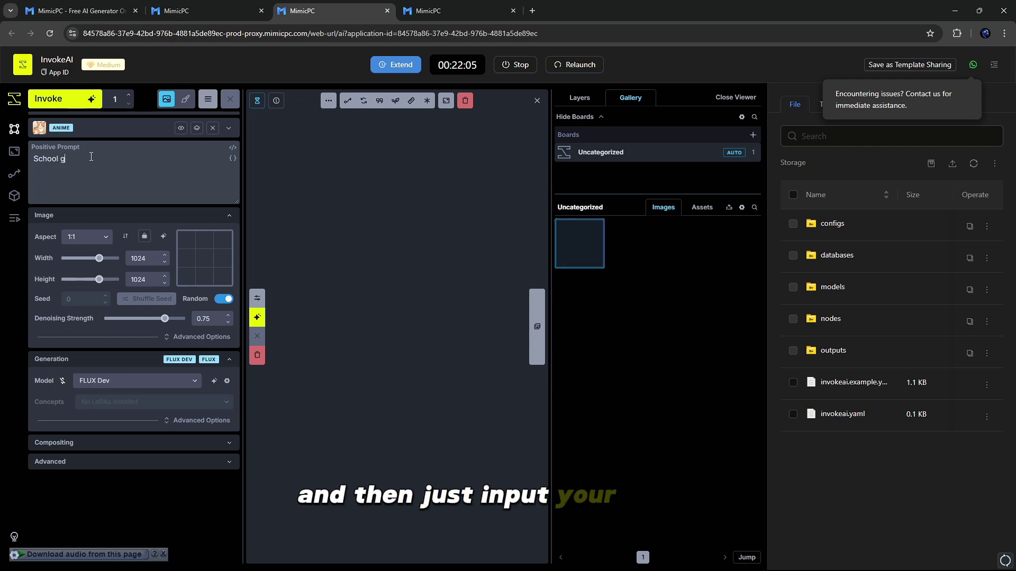
pyautogui.write('irl')
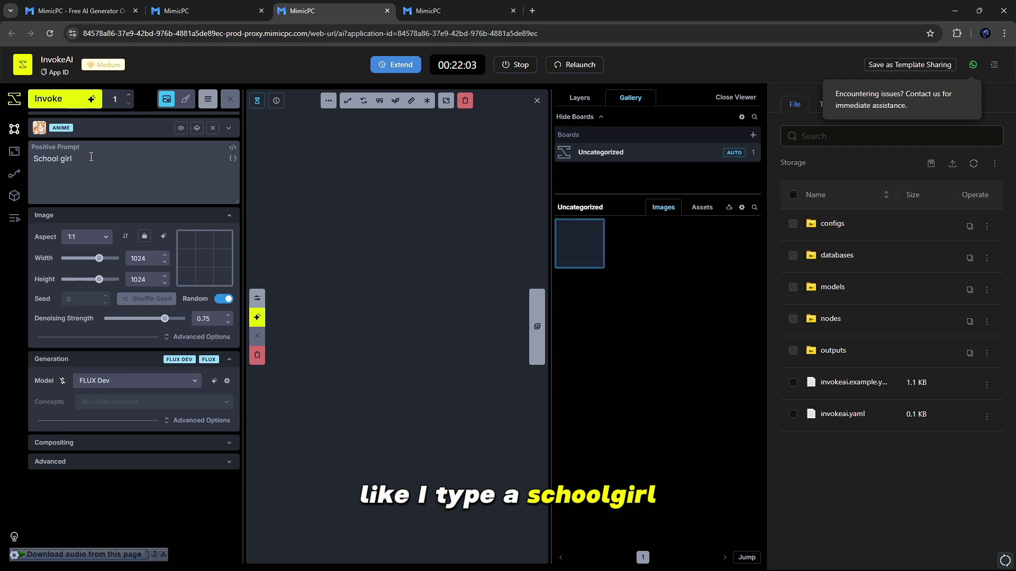
# Keep the 1:1 aspect ratio, select the Juggernaut-XL-v9 model, and start generating.
pyautogui.click(100, 238)
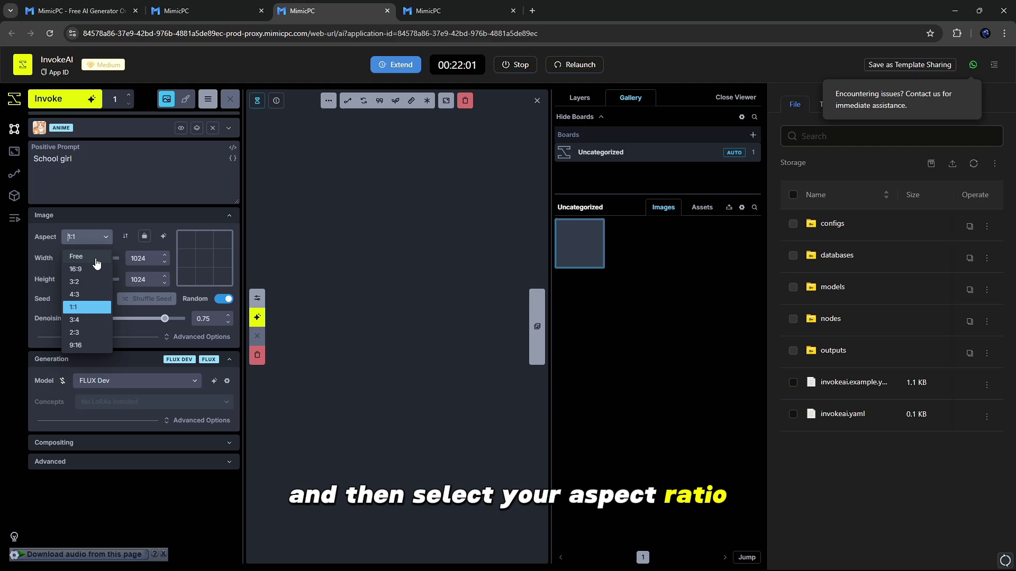
pyautogui.click(136, 292)
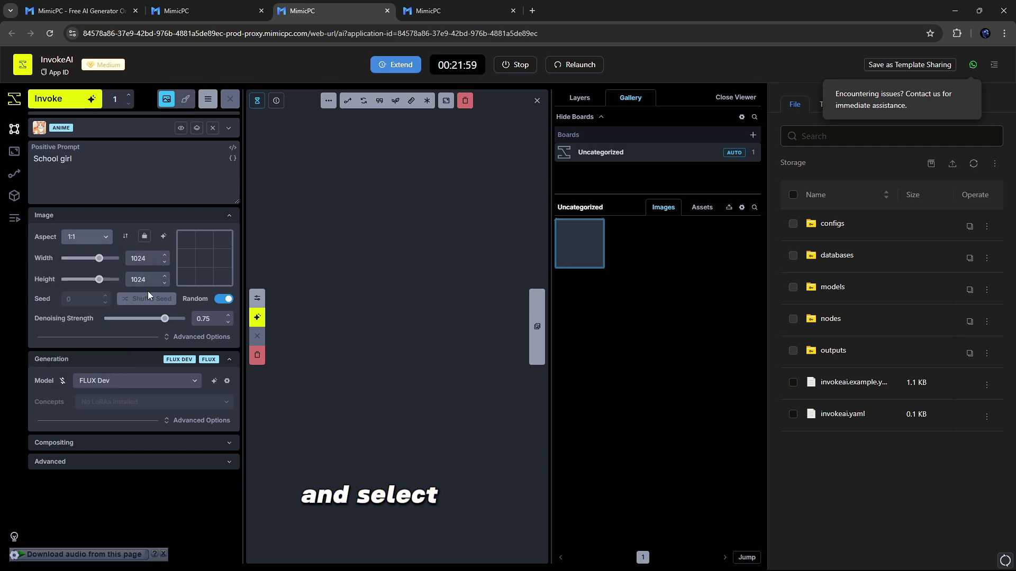
pyautogui.click(95, 381)
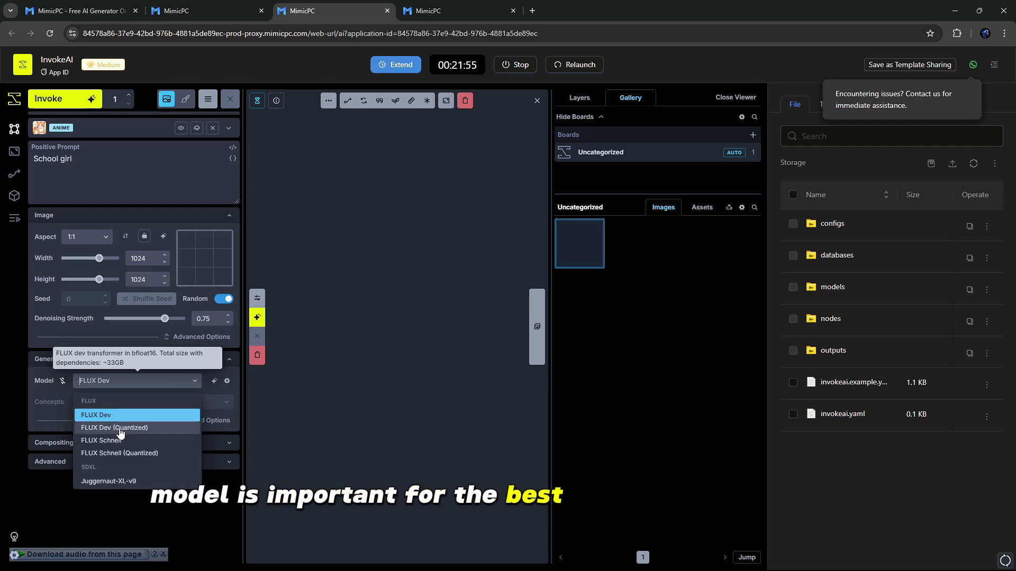
pyautogui.click(128, 483)
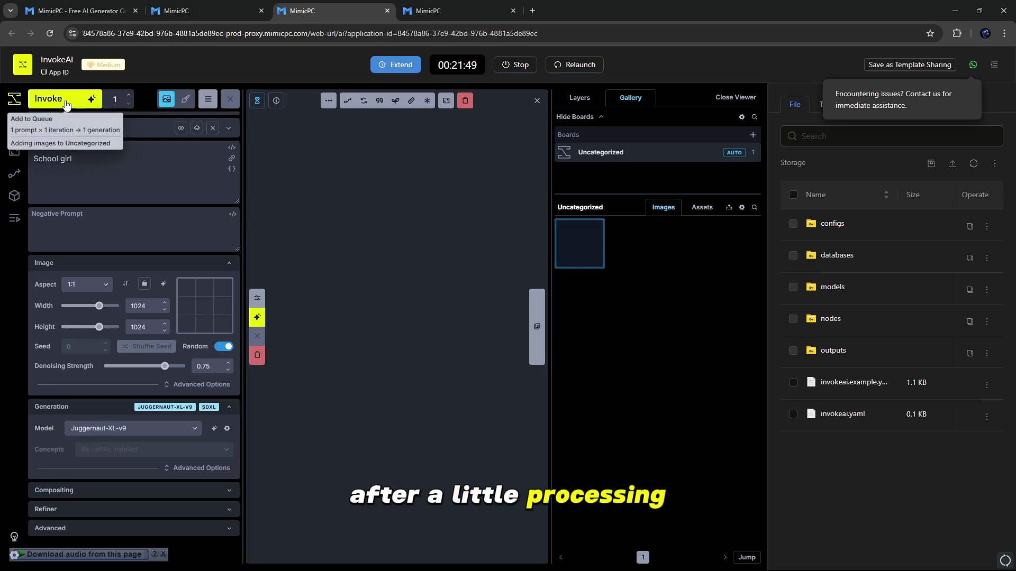
pyautogui.click(67, 104)
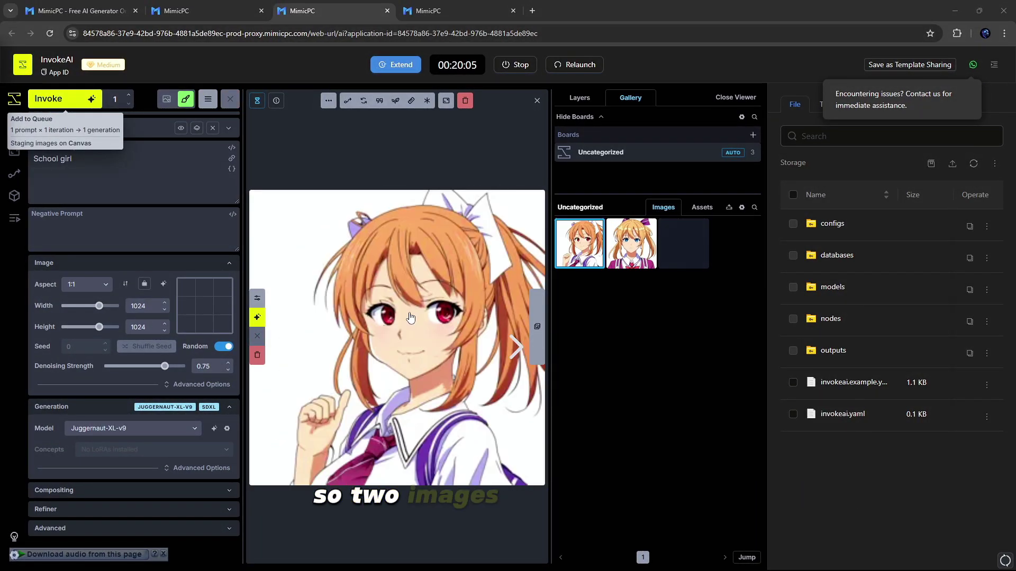
# Compare the blonde and red-eyed schoolgirl images from the gallery, ending on the blonde one.
pyautogui.click(631, 244)
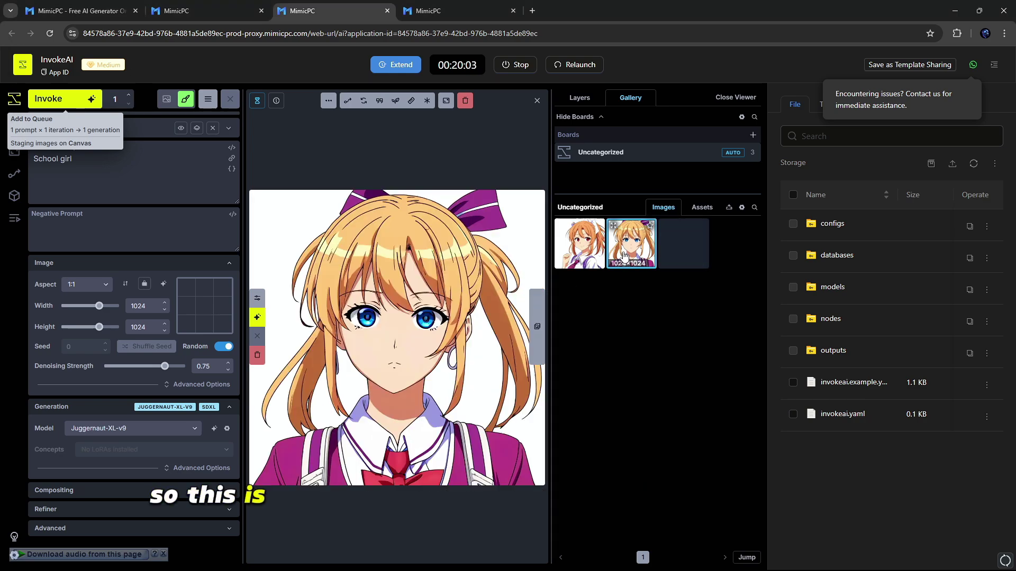
pyautogui.click(586, 249)
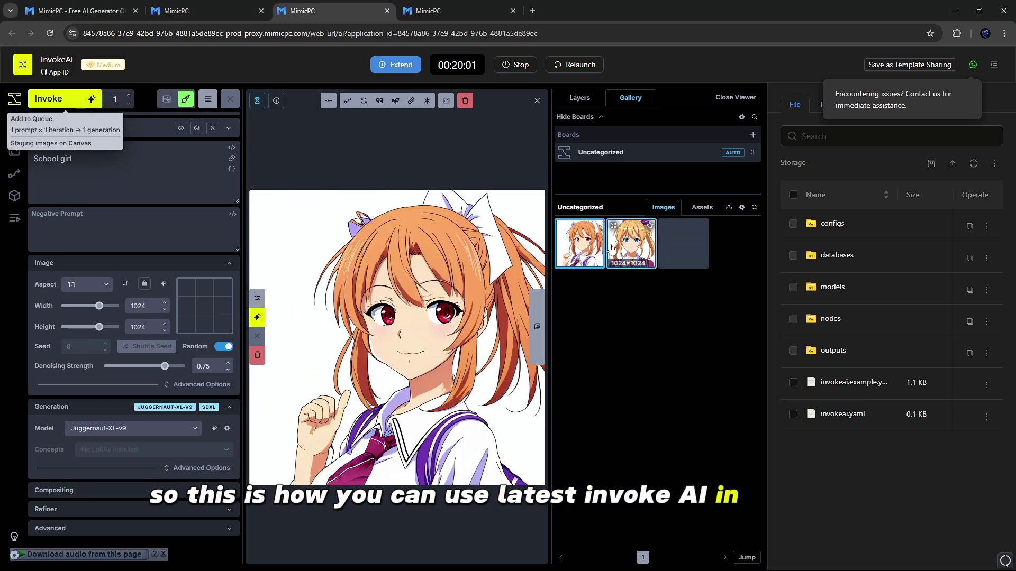
pyautogui.click(631, 243)
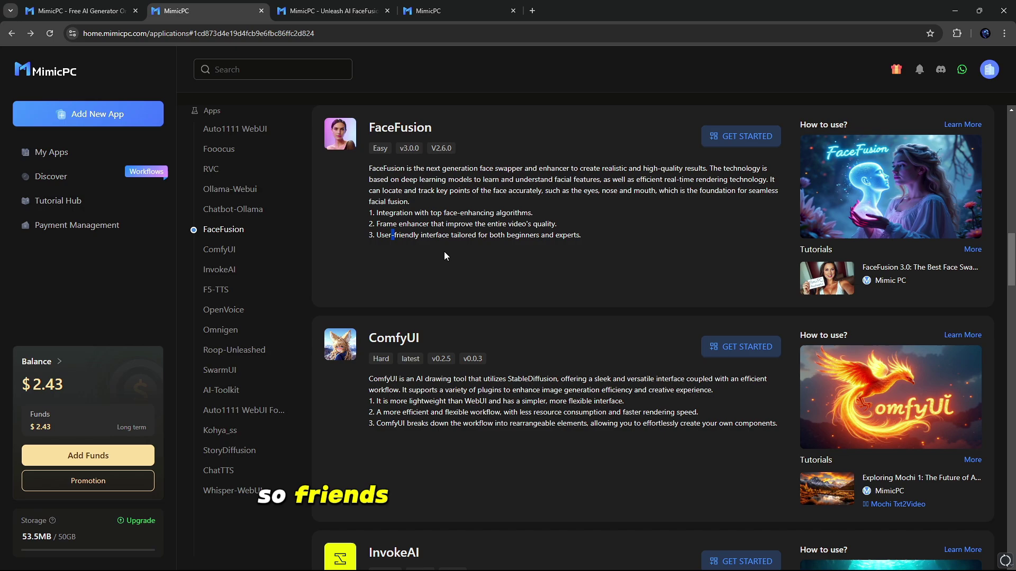
# Create and start FaceFusion v3.0.0 on Medium hardware from the apps list.
pyautogui.scroll(2, 444, 254)
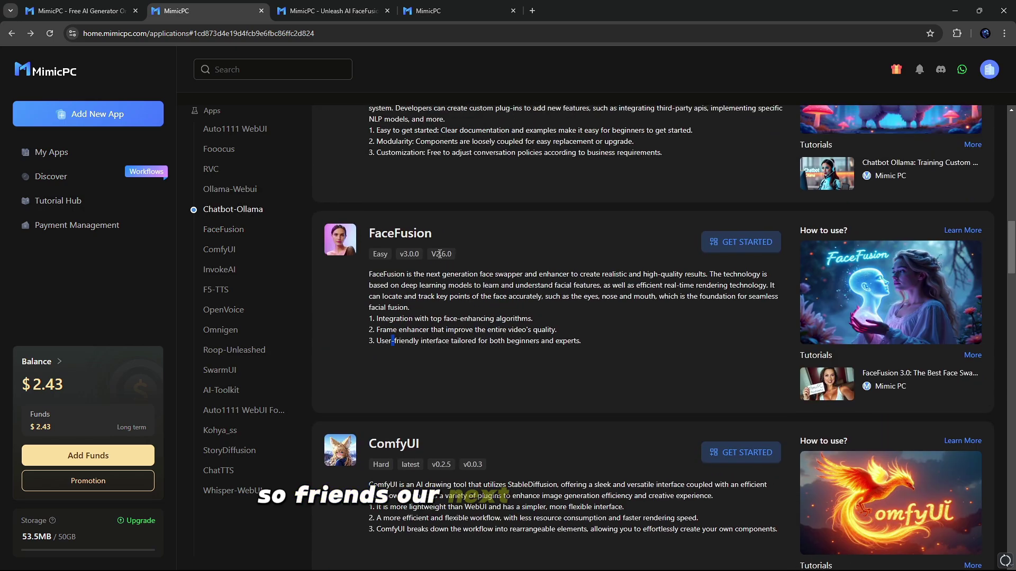
pyautogui.click(750, 244)
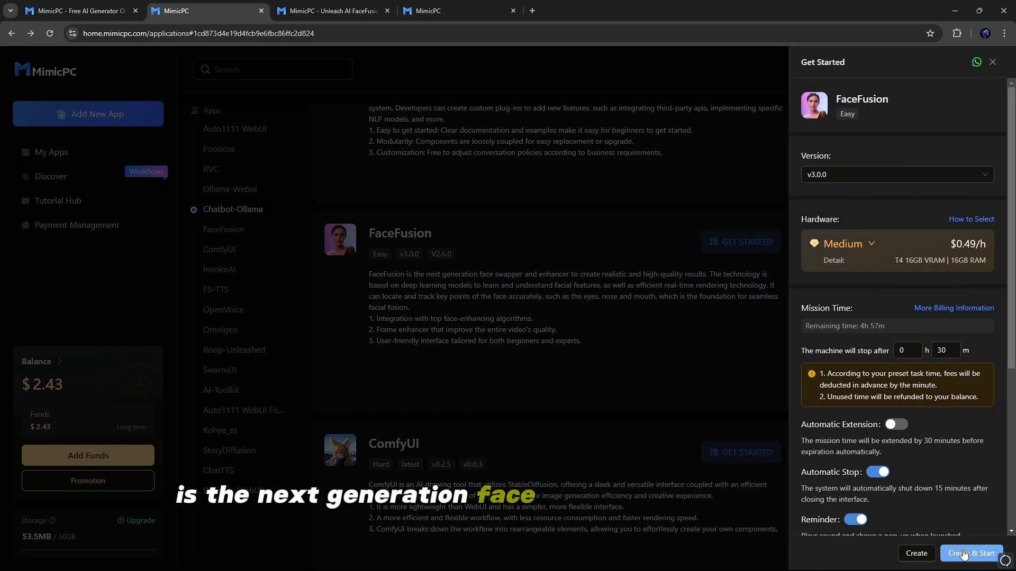
pyautogui.click(963, 554)
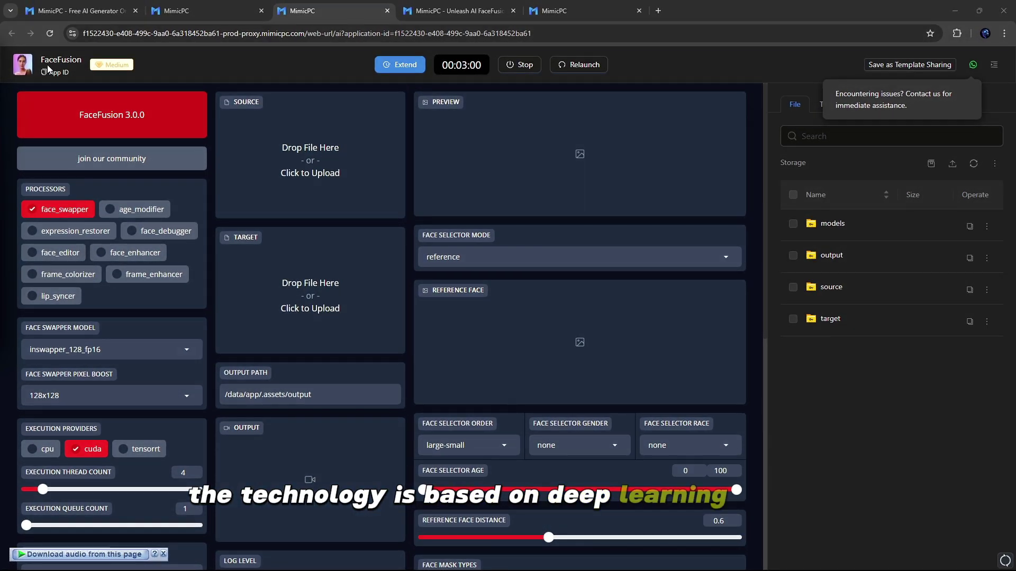
pyautogui.moveTo(119, 71)
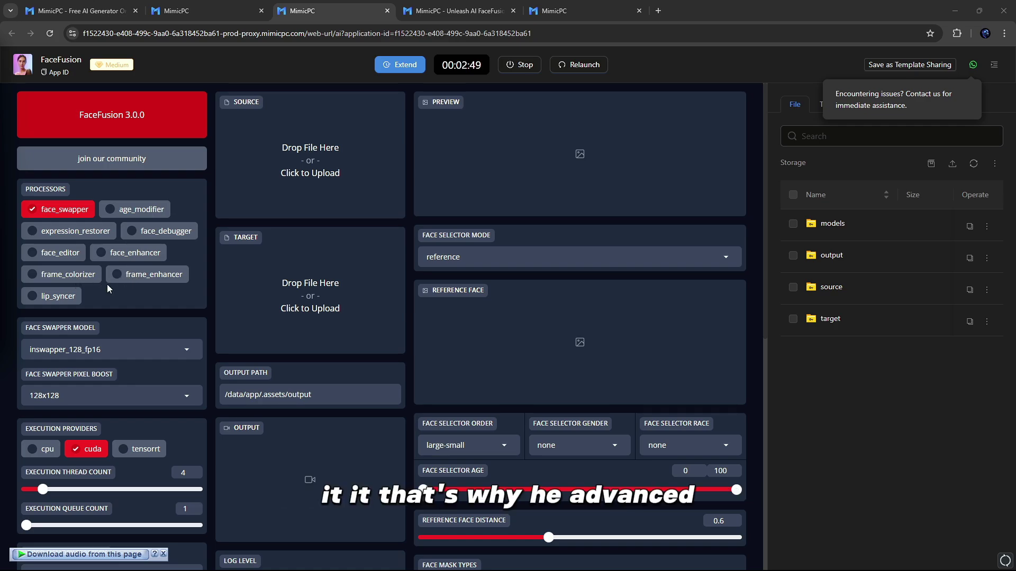
pyautogui.scroll(-2, 74, 300)
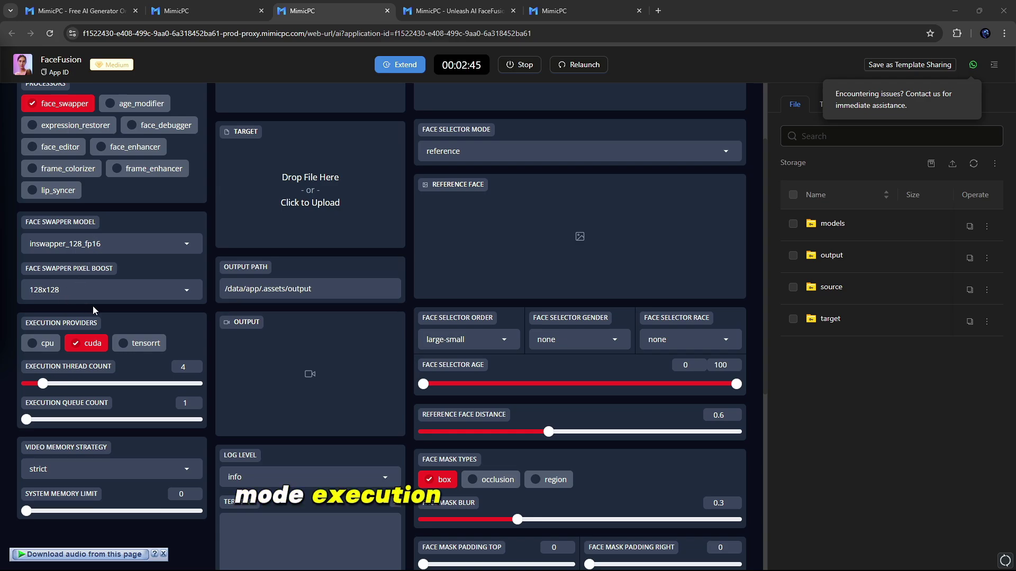
pyautogui.scroll(-2, 101, 317)
pyautogui.scroll(-2, 256, 380)
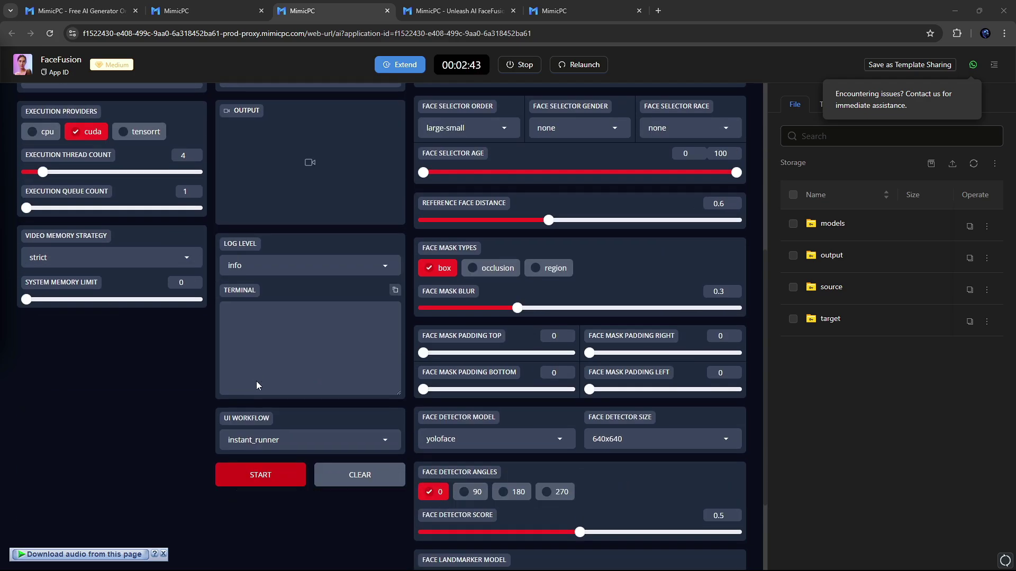
pyautogui.scroll(4, 262, 382)
pyautogui.scroll(2, 337, 400)
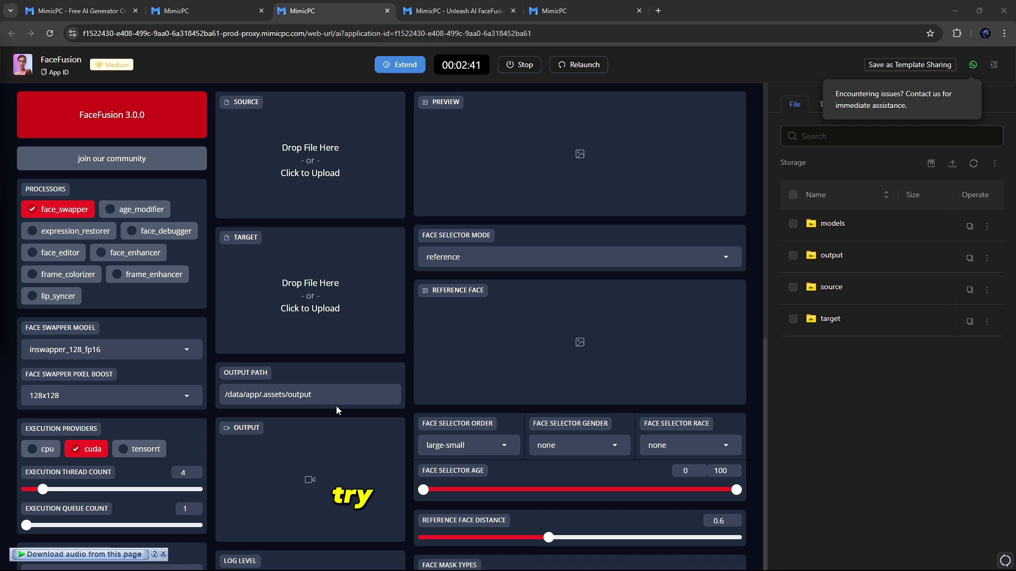
pyautogui.click(81, 211)
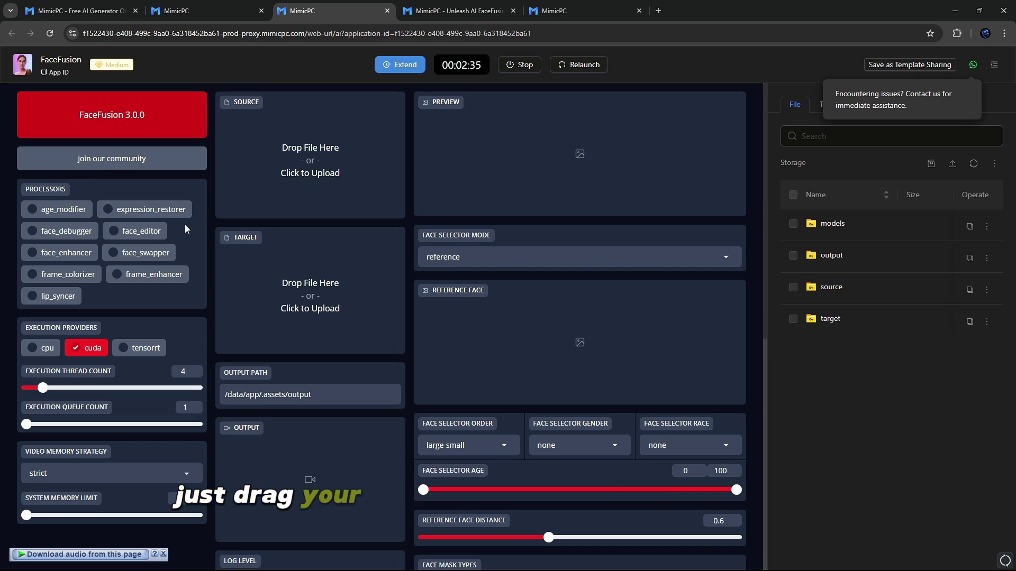
pyautogui.click(125, 254)
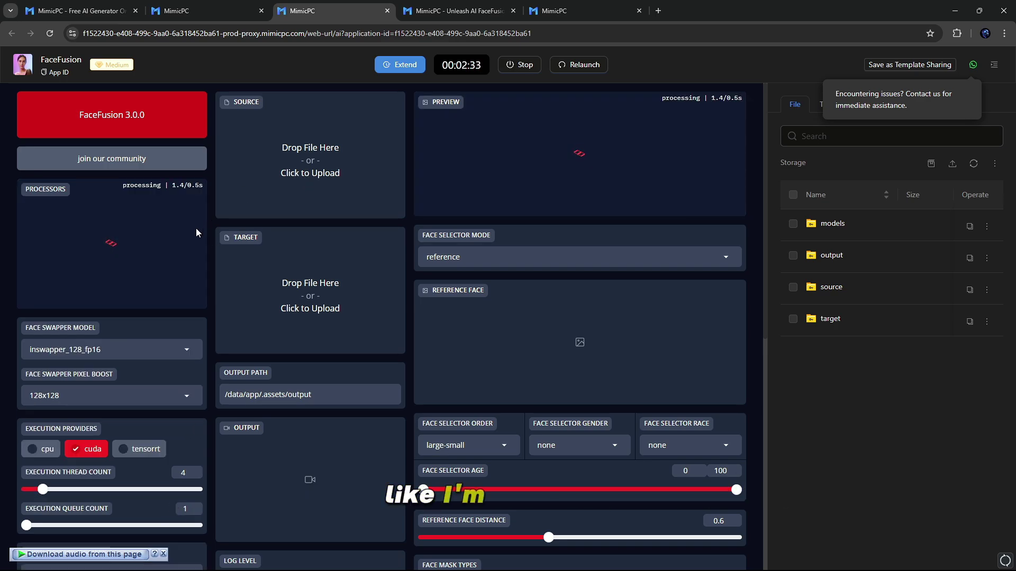
# Load the JPG portrait as the source face and image (1).png as the target.
pyautogui.click(296, 170)
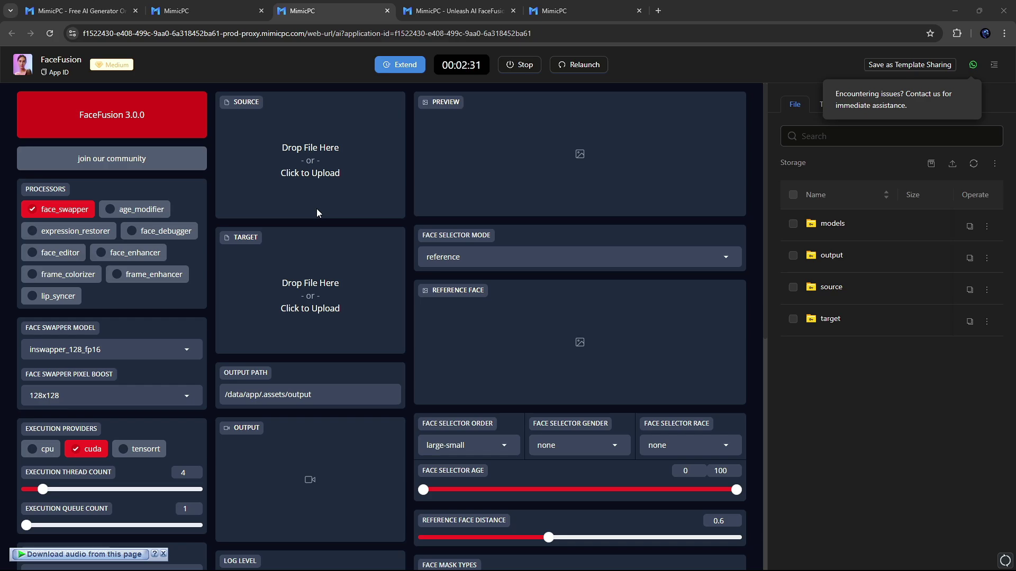
pyautogui.click(136, 99)
pyautogui.click(153, 115)
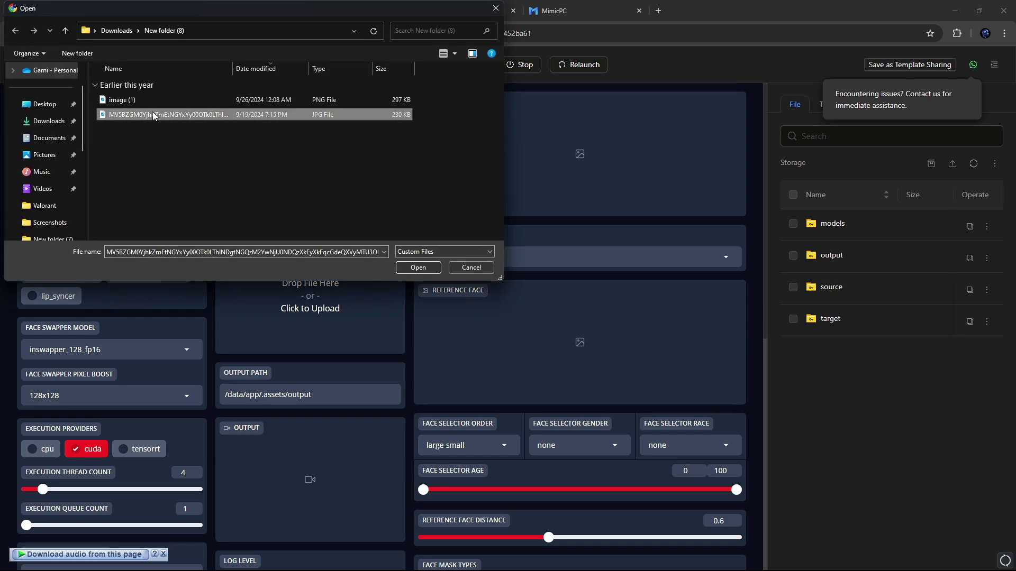
pyautogui.click(418, 267)
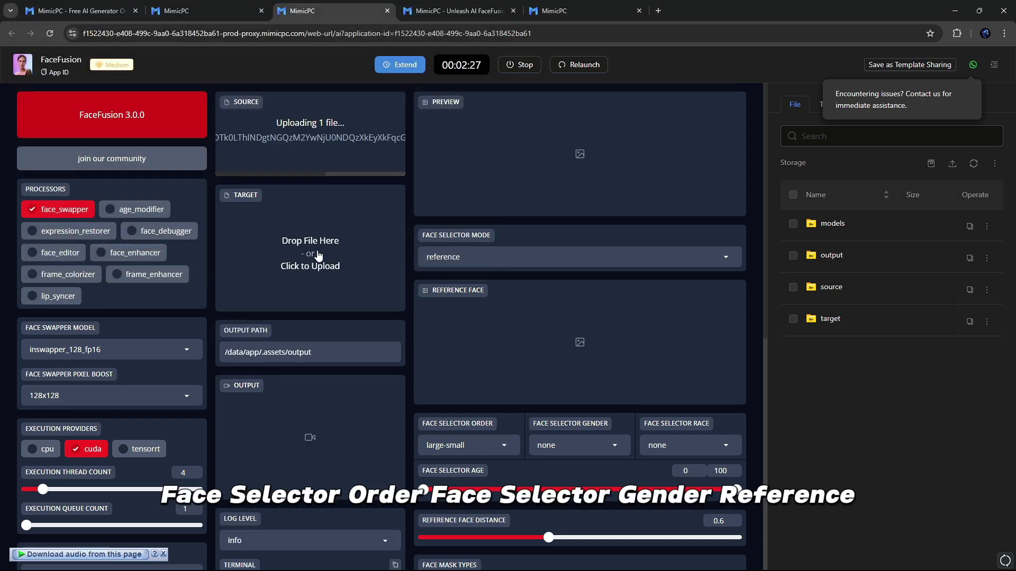
pyautogui.click(325, 253)
pyautogui.click(150, 102)
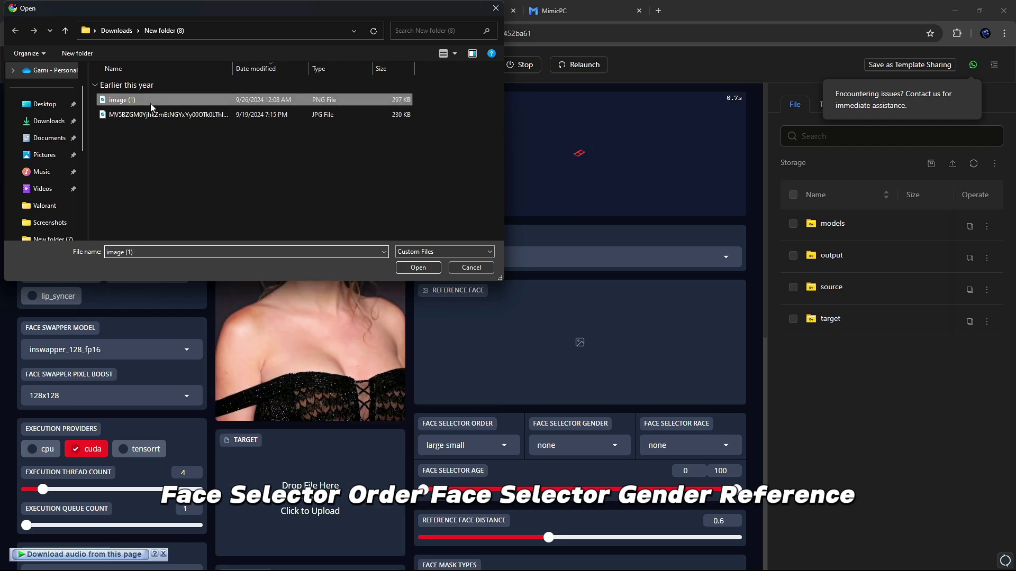
pyautogui.click(418, 268)
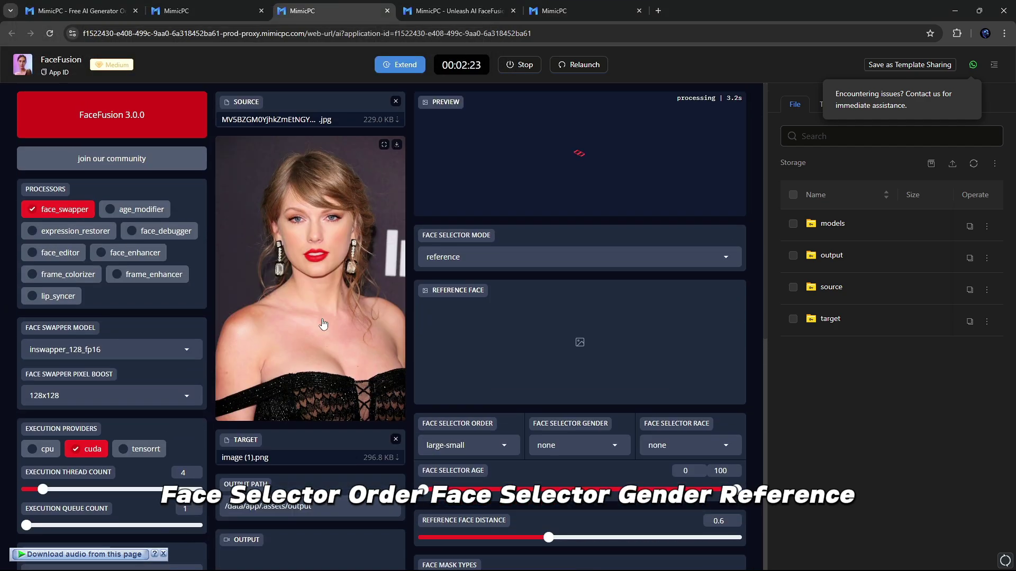
# Check the Face Selector Order choices, keeping the large-small order.
pyautogui.scroll(-5, 323, 325)
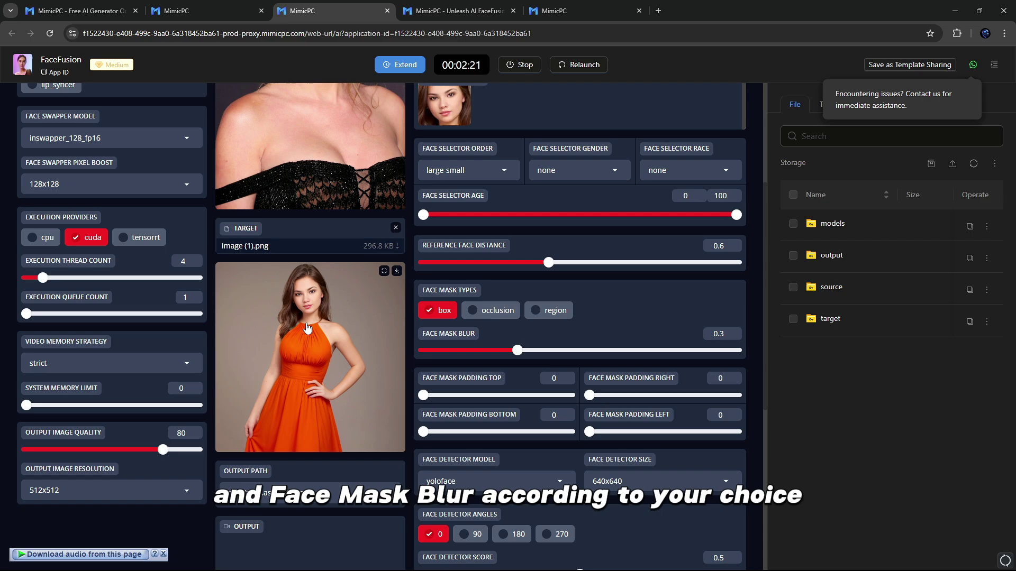
pyautogui.scroll(5, 363, 344)
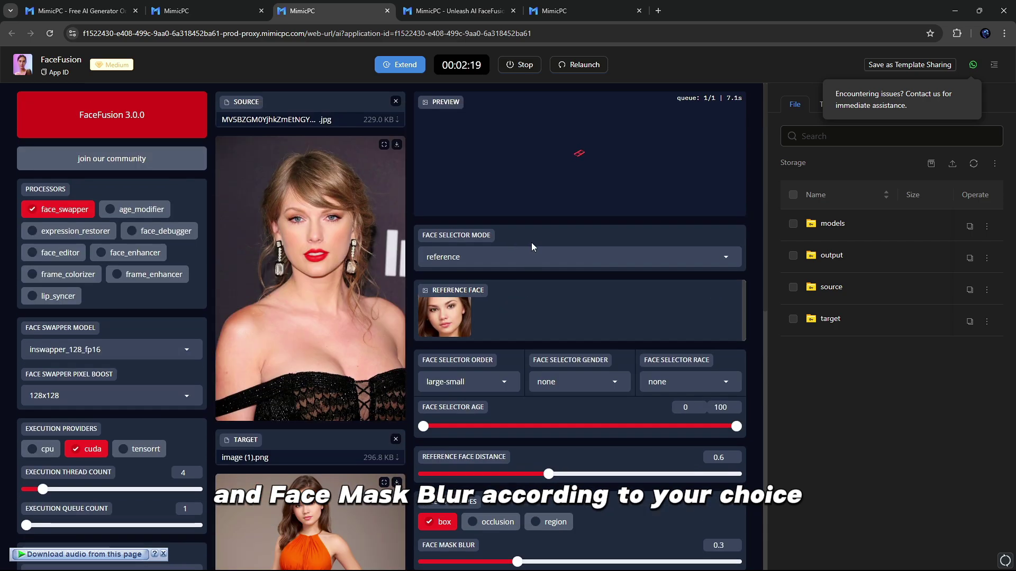
pyautogui.scroll(-2, 531, 242)
pyautogui.scroll(2, 530, 246)
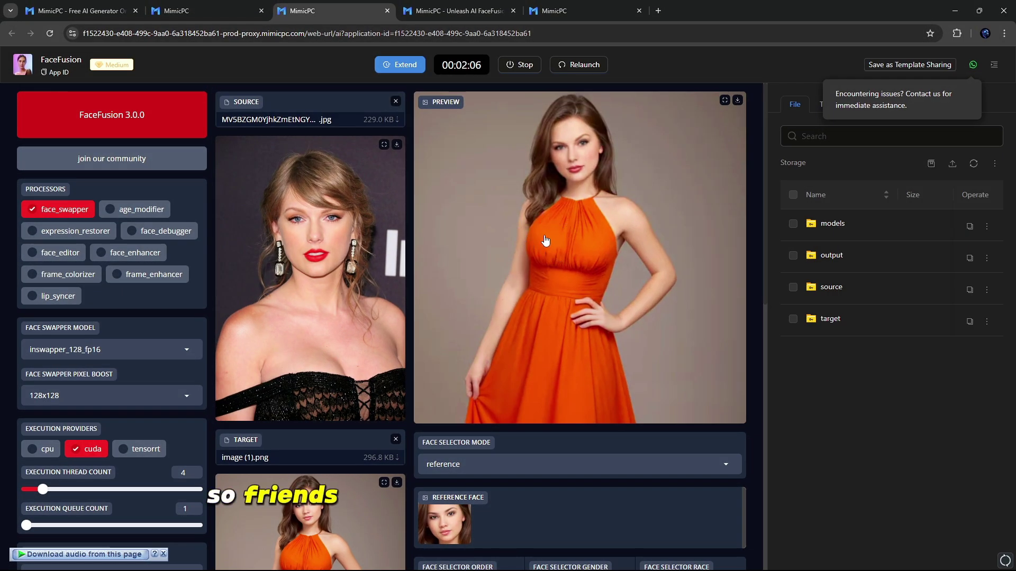
pyautogui.scroll(-2, 546, 240)
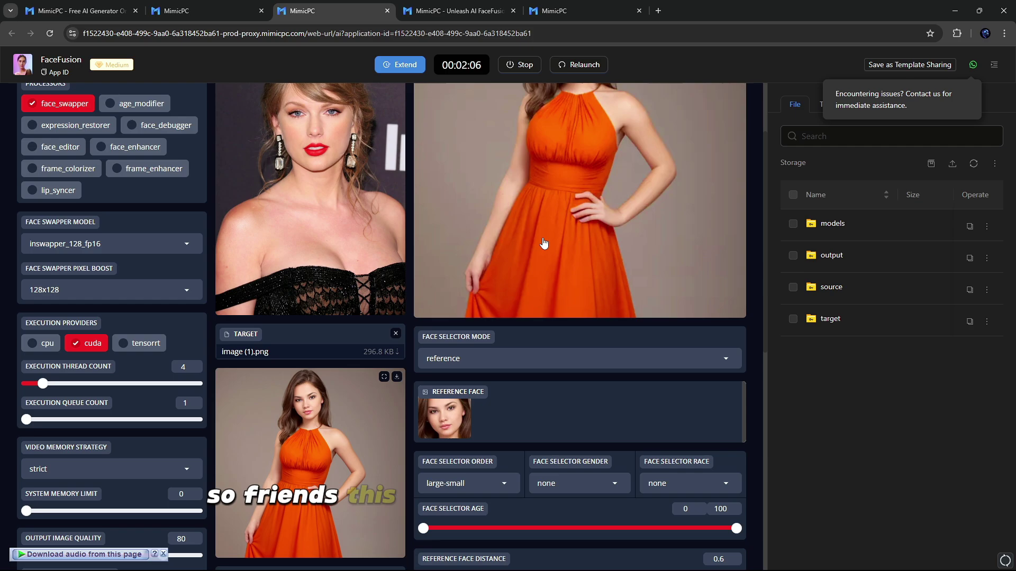
pyautogui.scroll(-2, 558, 322)
pyautogui.scroll(-2, 561, 395)
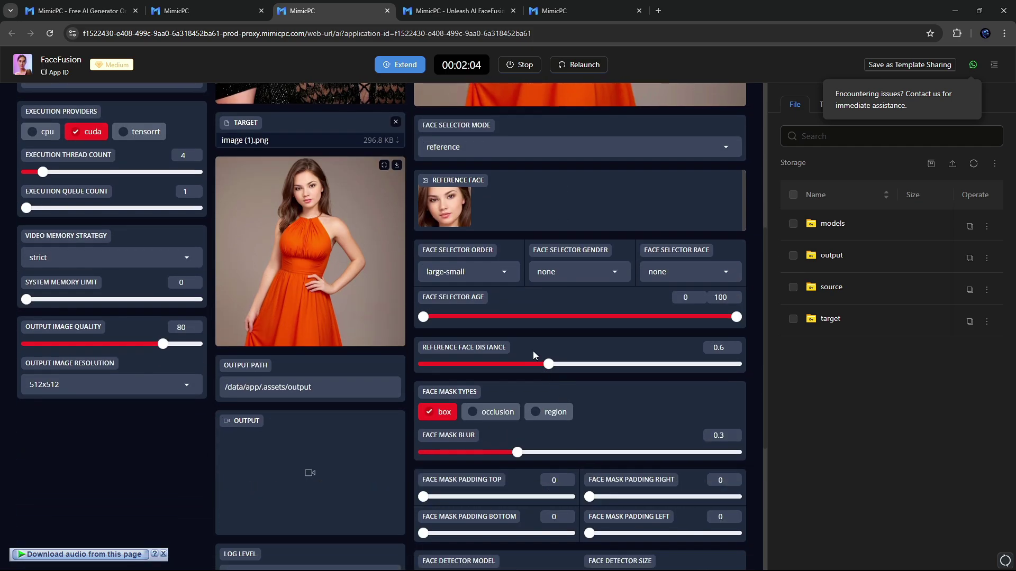
pyautogui.click(503, 274)
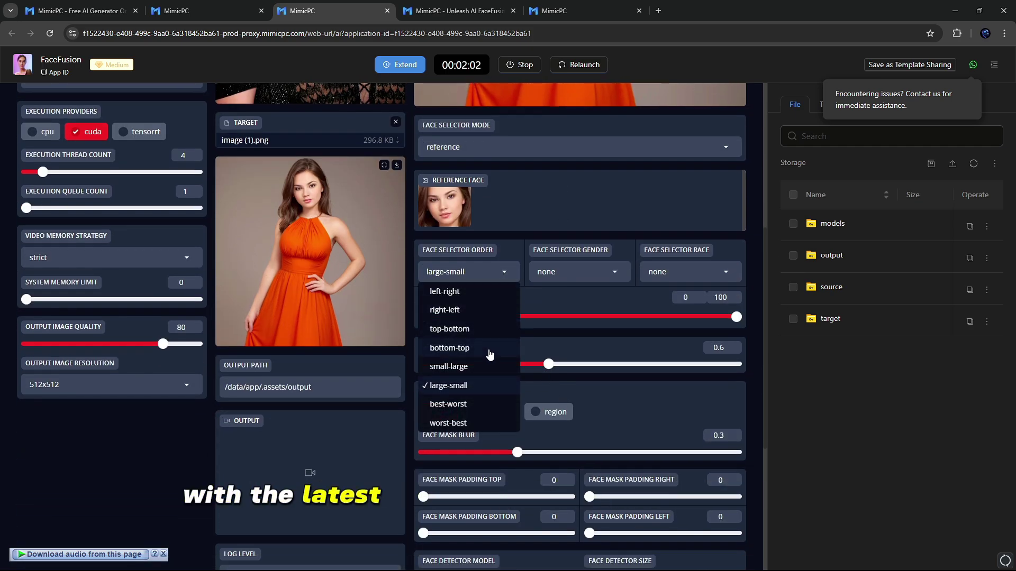
pyautogui.click(564, 296)
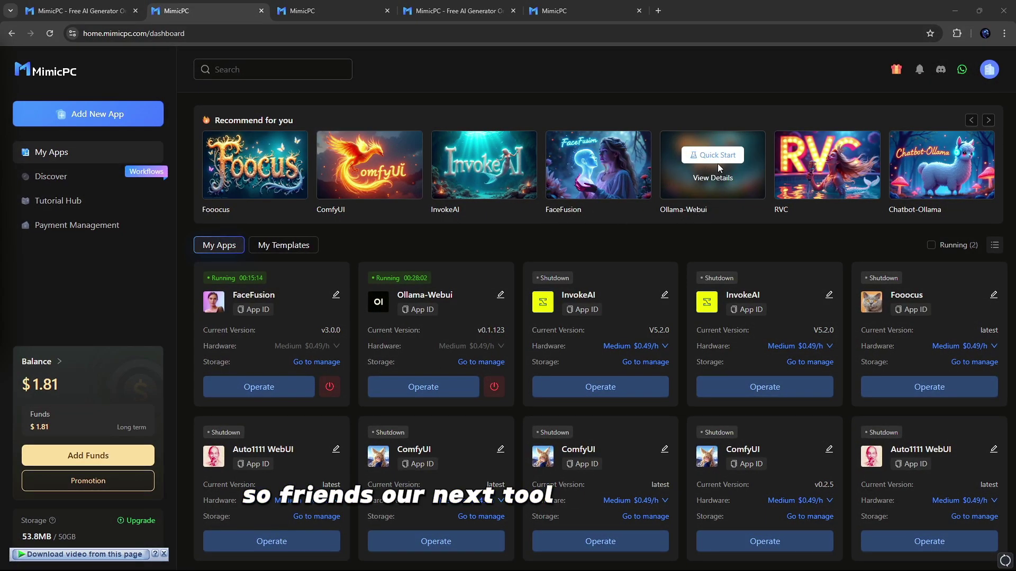
# Create and start Ollama-Webui, then bring up its list of llama models.
pyautogui.click(723, 156)
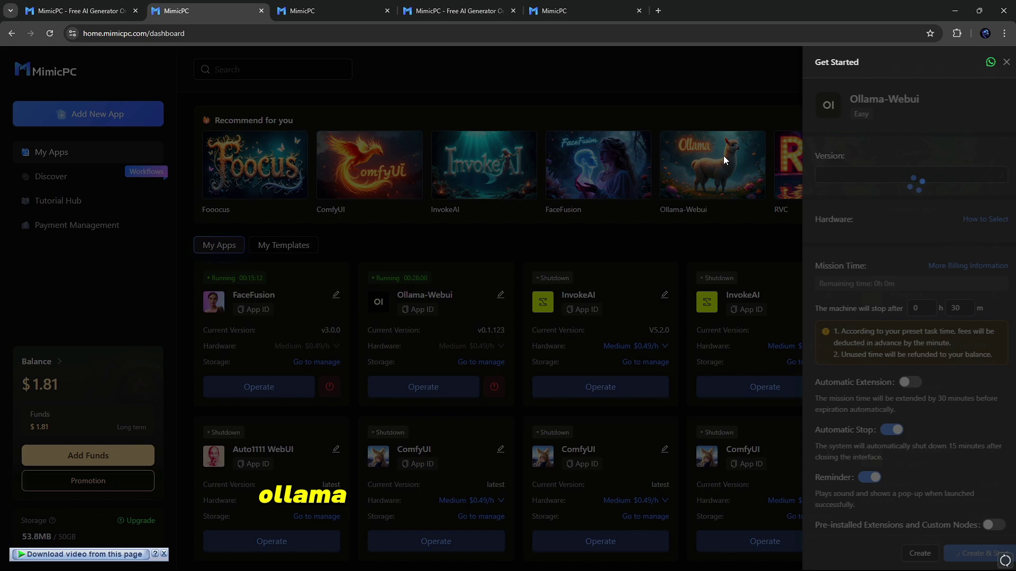
pyautogui.click(972, 553)
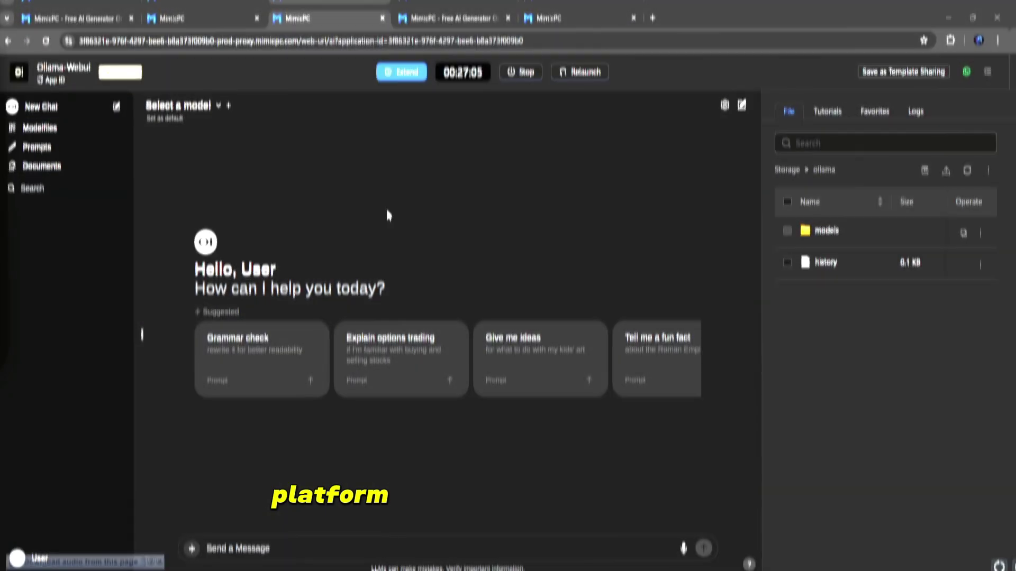
pyautogui.click(218, 94)
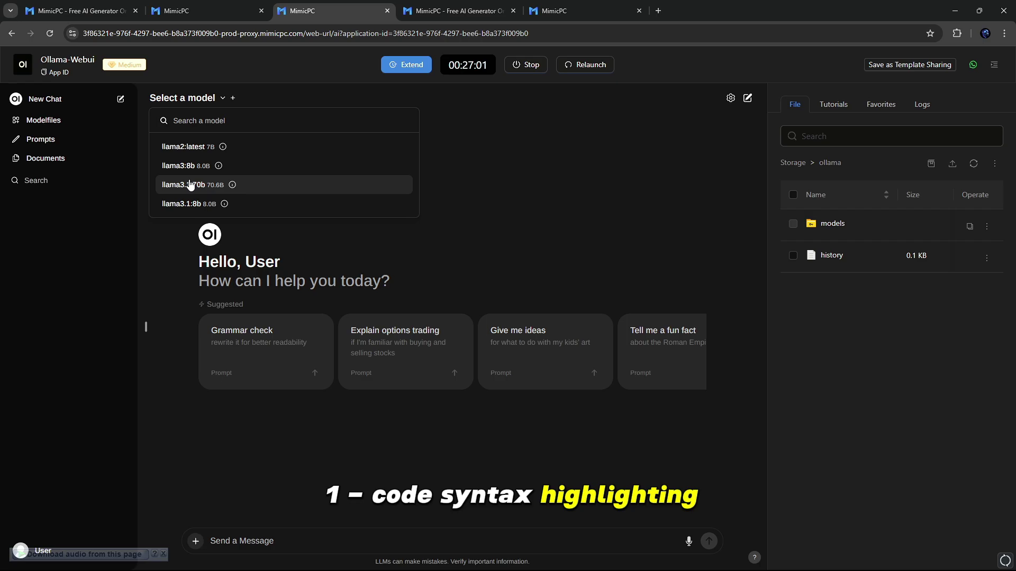
# Select llama2:latest and send it the Grammar check suggestion prompt.
pyautogui.click(182, 147)
pyautogui.click(263, 349)
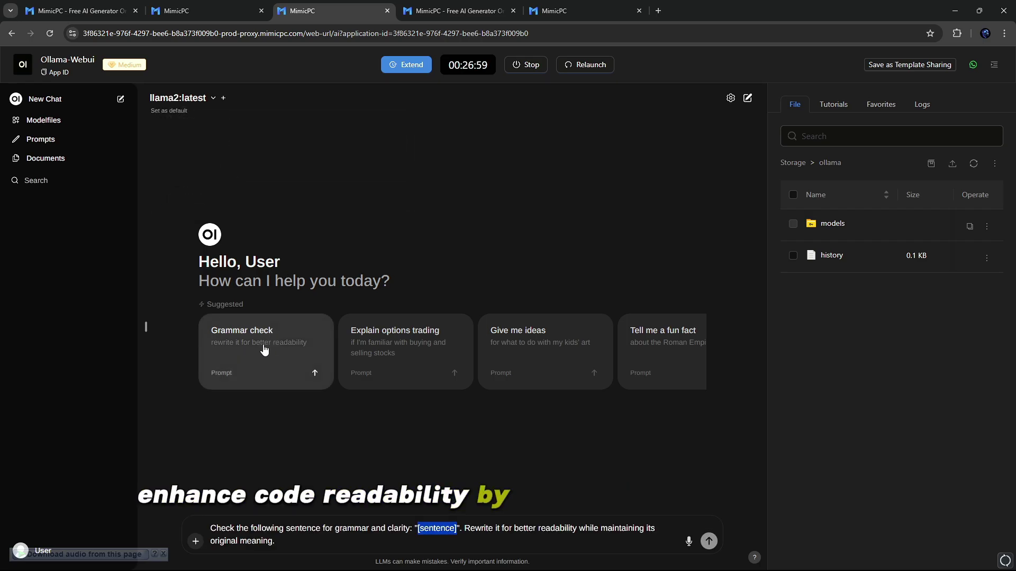
pyautogui.click(709, 541)
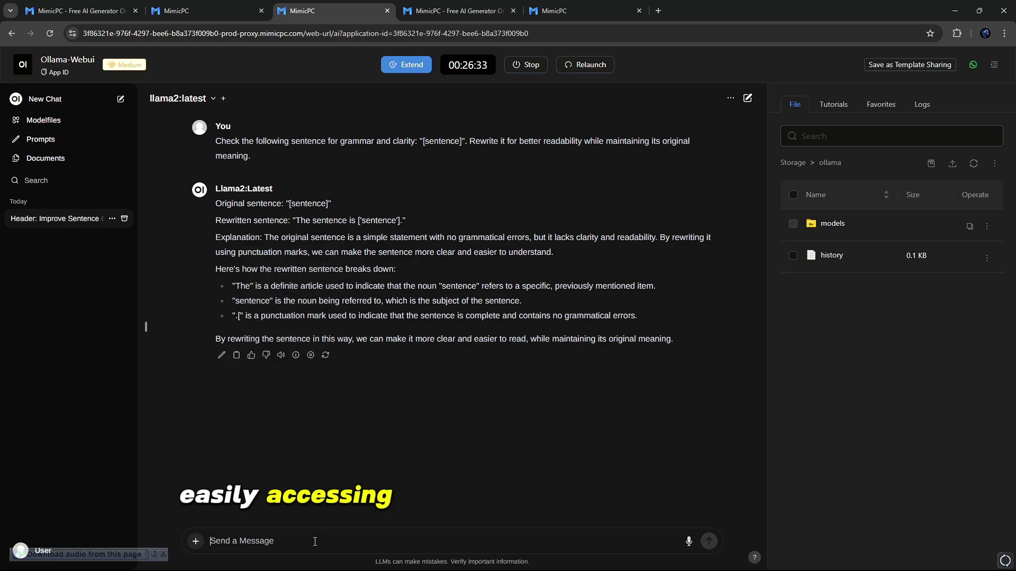
# Send 'MORE' to llama2 to get further rewritten example sentences.
pyautogui.write('RE')
pyautogui.press('Return')
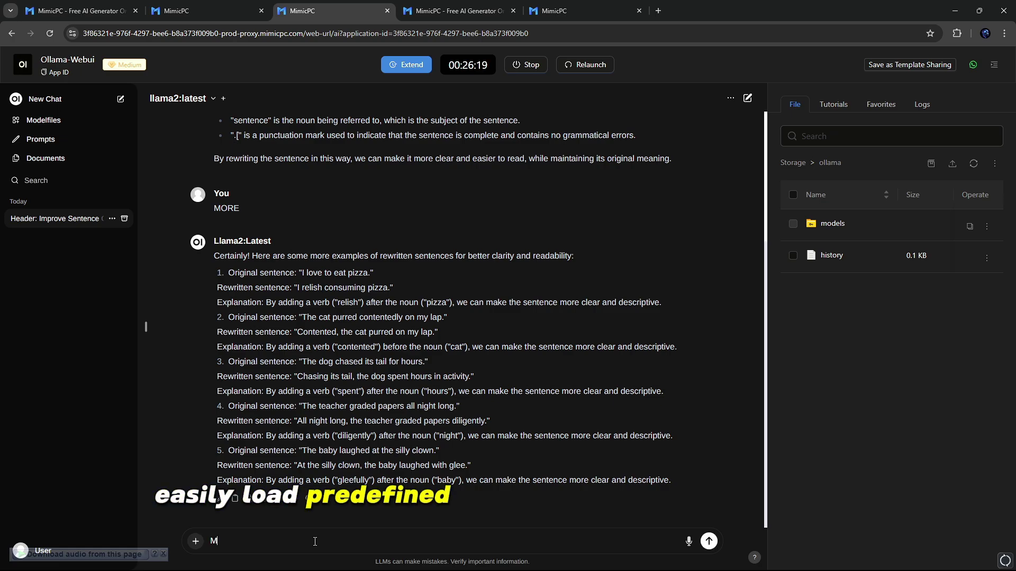
pyautogui.press('Return')
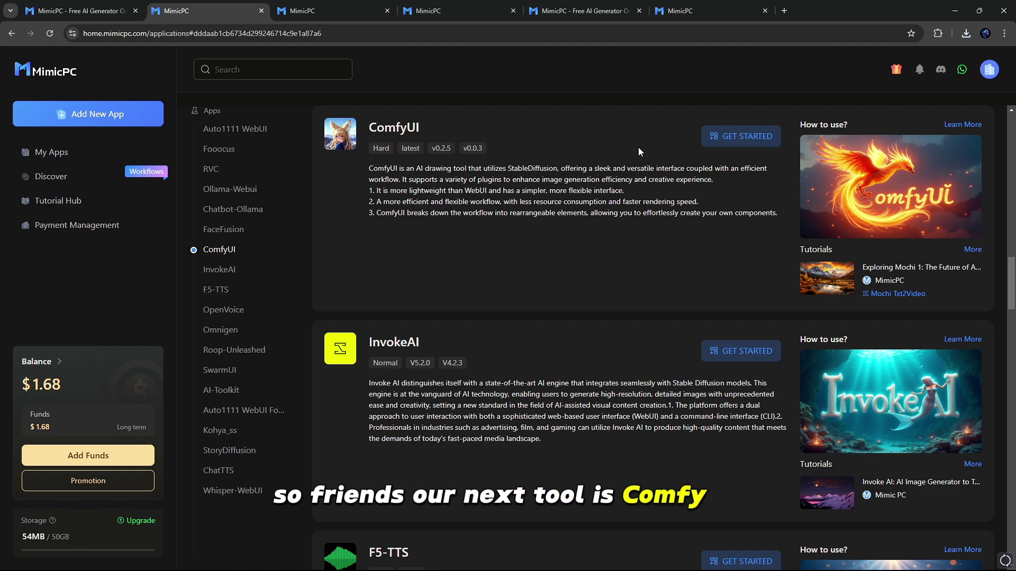
# Create and start a ComfyUI machine from its GET STARTED entry.
pyautogui.click(741, 136)
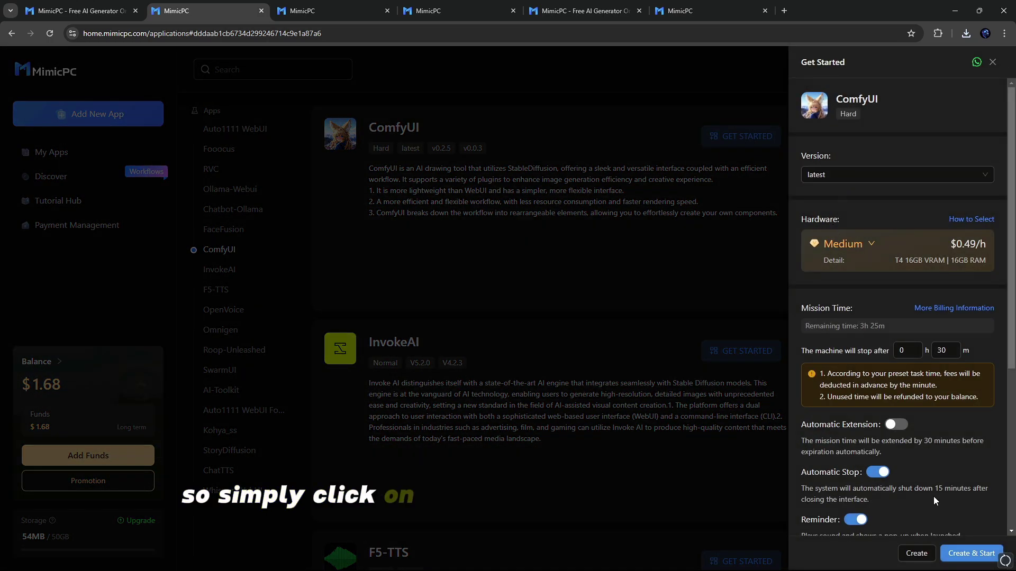
pyautogui.click(971, 554)
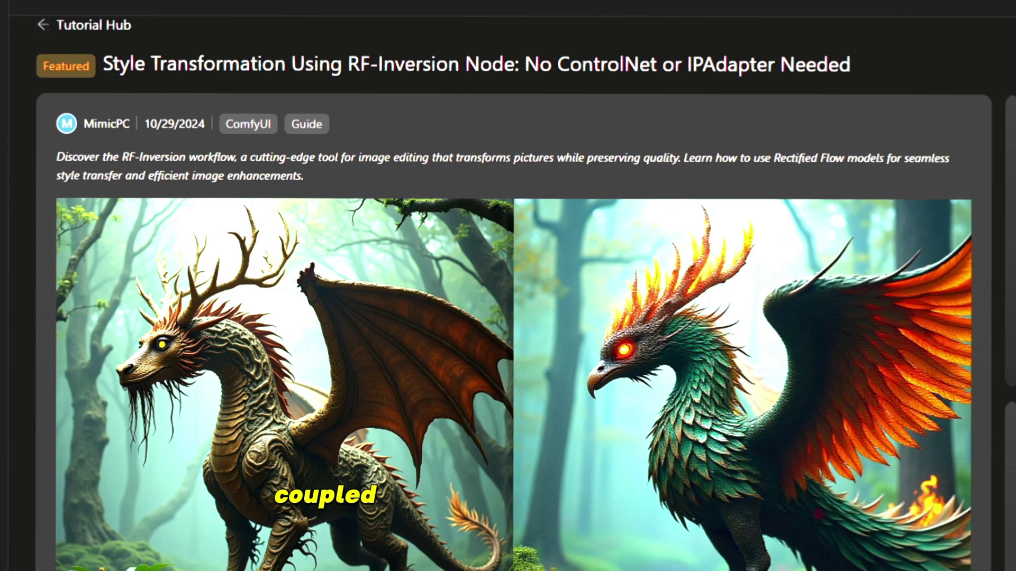
# Scroll through the RF-Inversion and new ComfyUI interface tutorial articles.
pyautogui.scroll(-10, 508, 286)
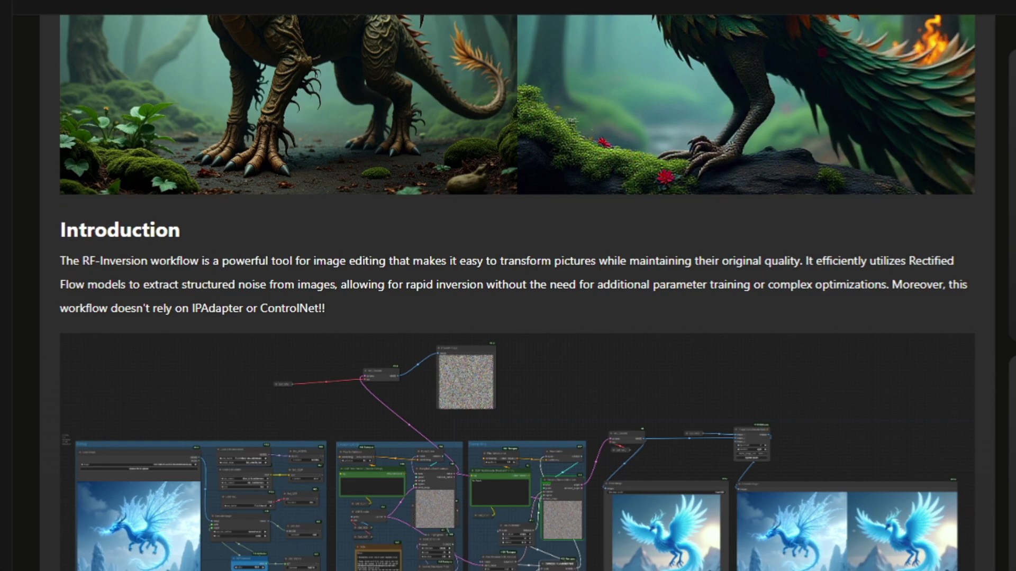
pyautogui.scroll(-15, 508, 286)
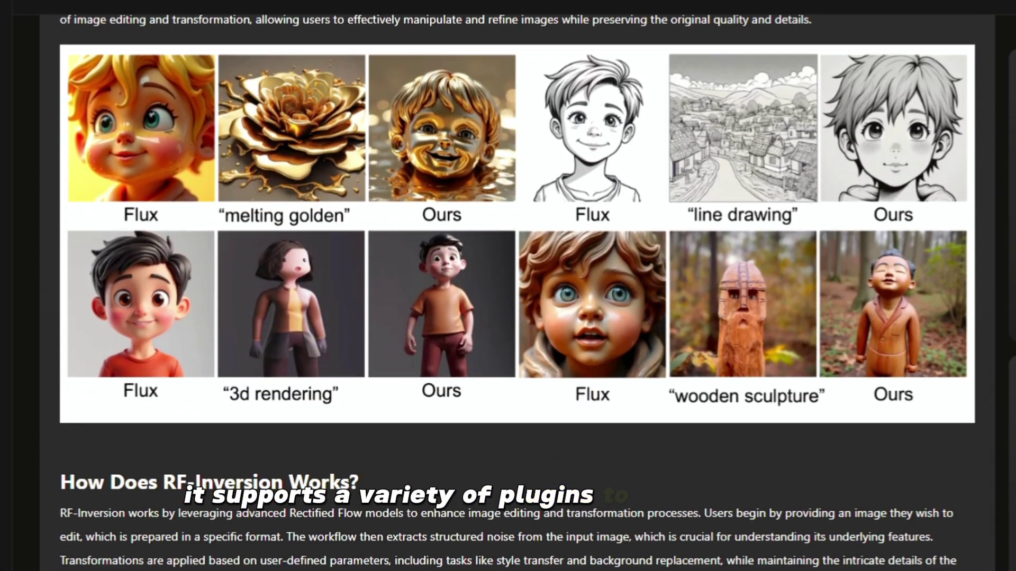
pyautogui.scroll(-15, 508, 286)
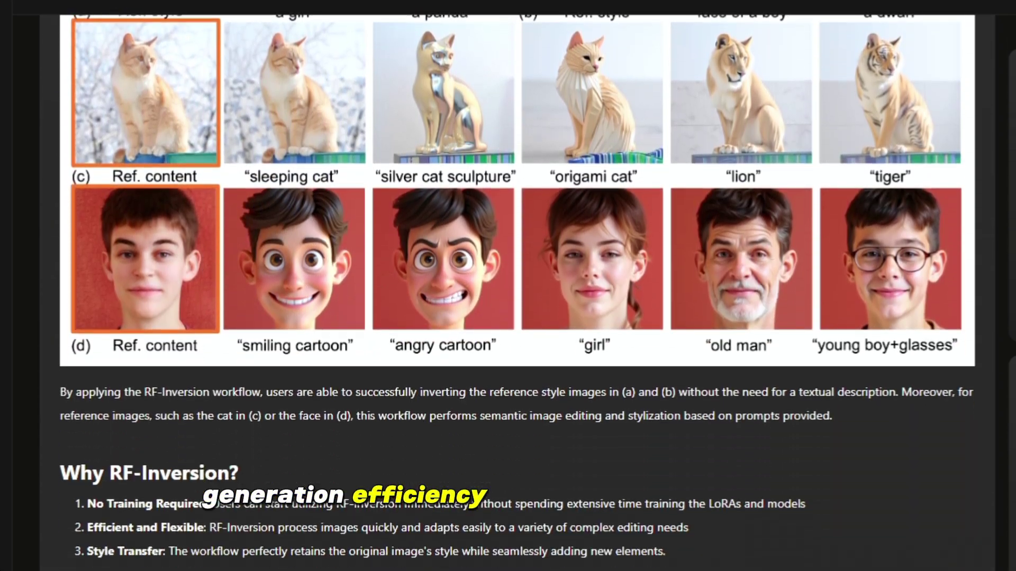
pyautogui.scroll(-15, 508, 285)
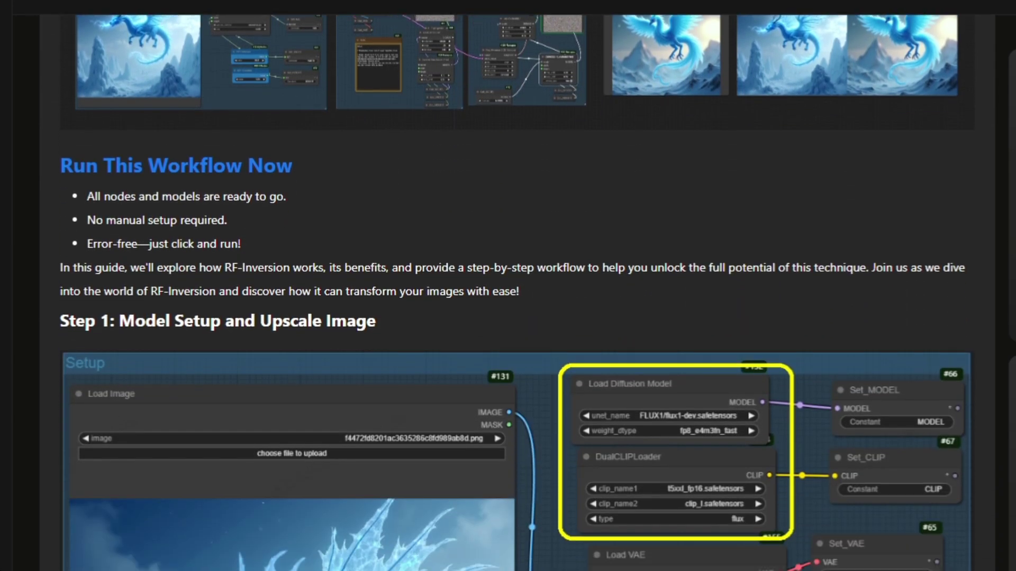
pyautogui.scroll(-15, 508, 286)
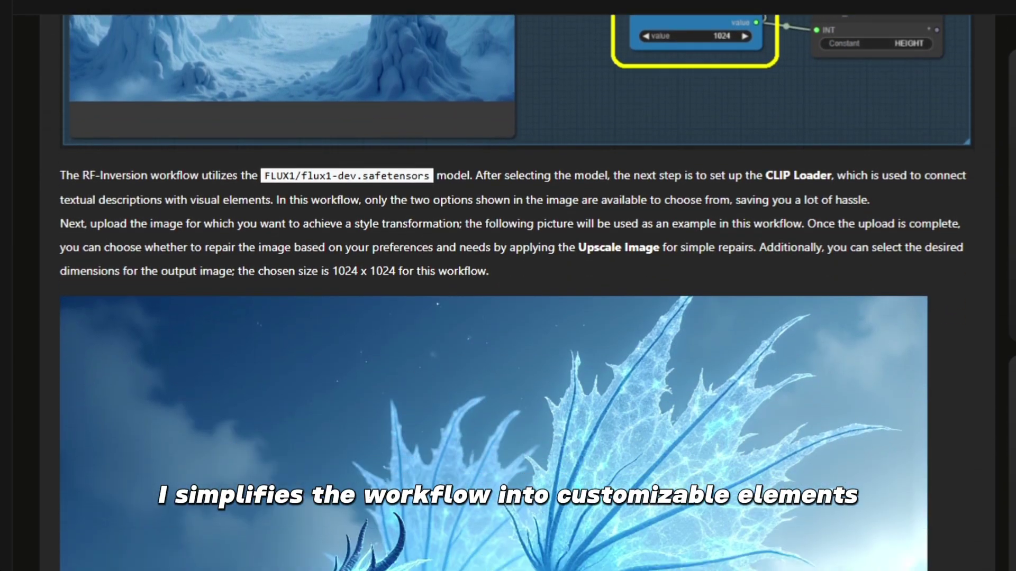
pyautogui.scroll(-8, 508, 286)
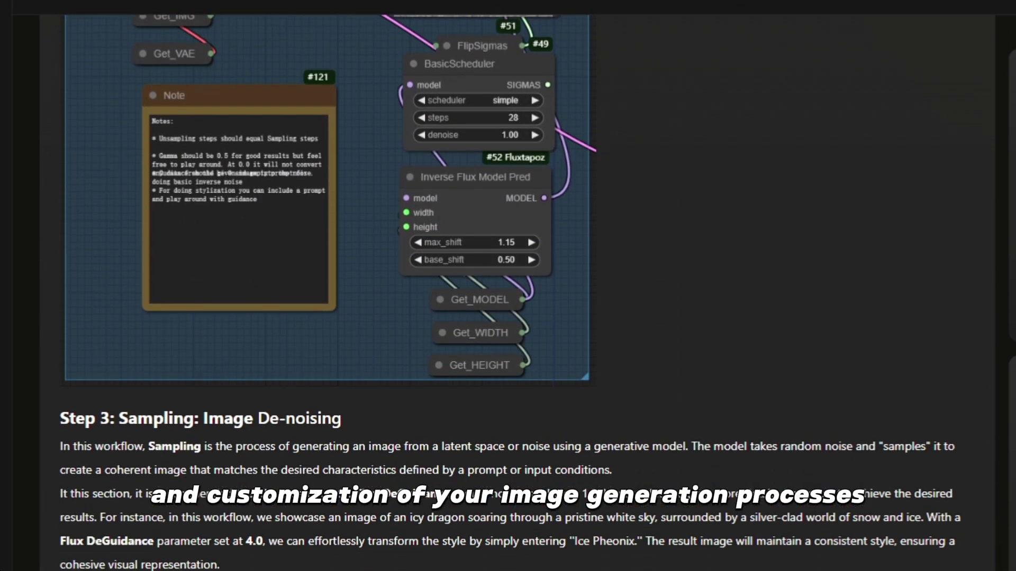
pyautogui.scroll(-4, 508, 285)
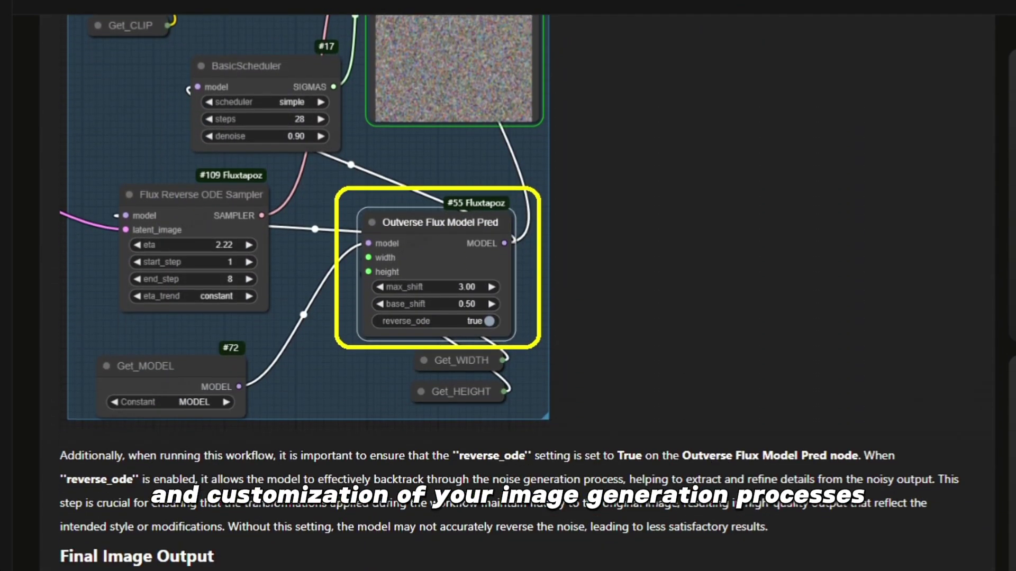
pyautogui.scroll(-10, 508, 285)
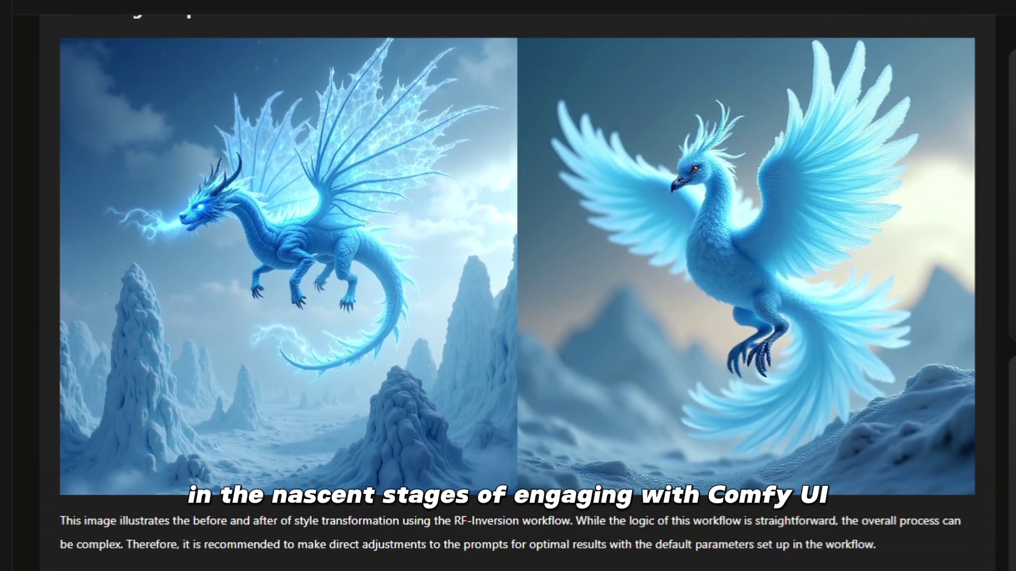
pyautogui.scroll(-15, 507, 285)
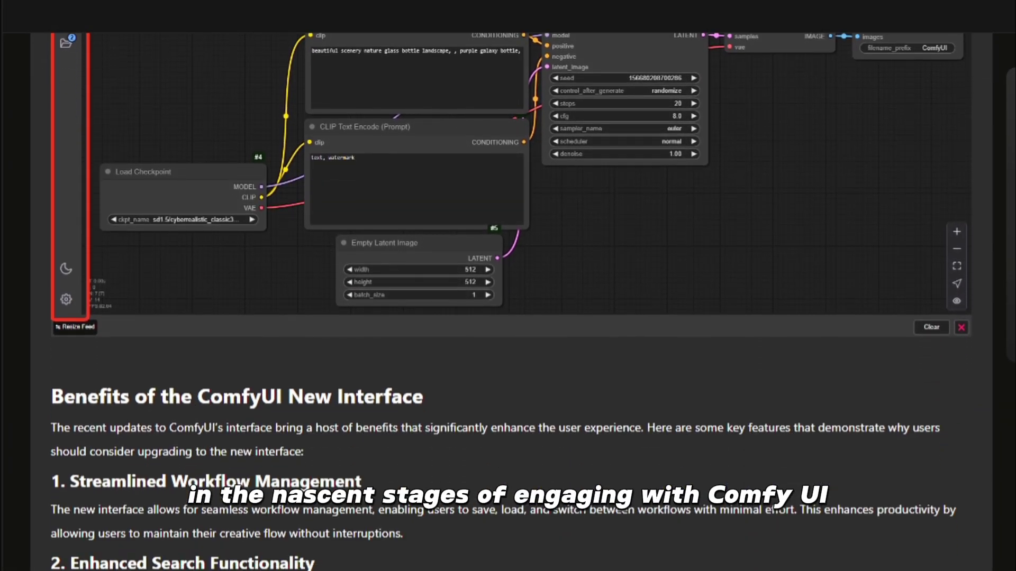
pyautogui.scroll(-6, 508, 286)
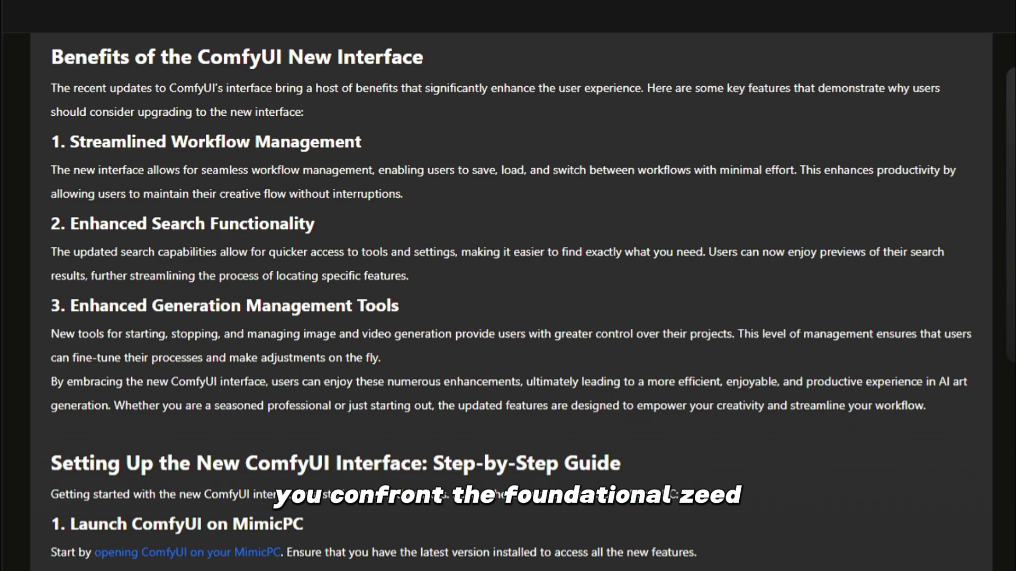
pyautogui.scroll(-6, 508, 285)
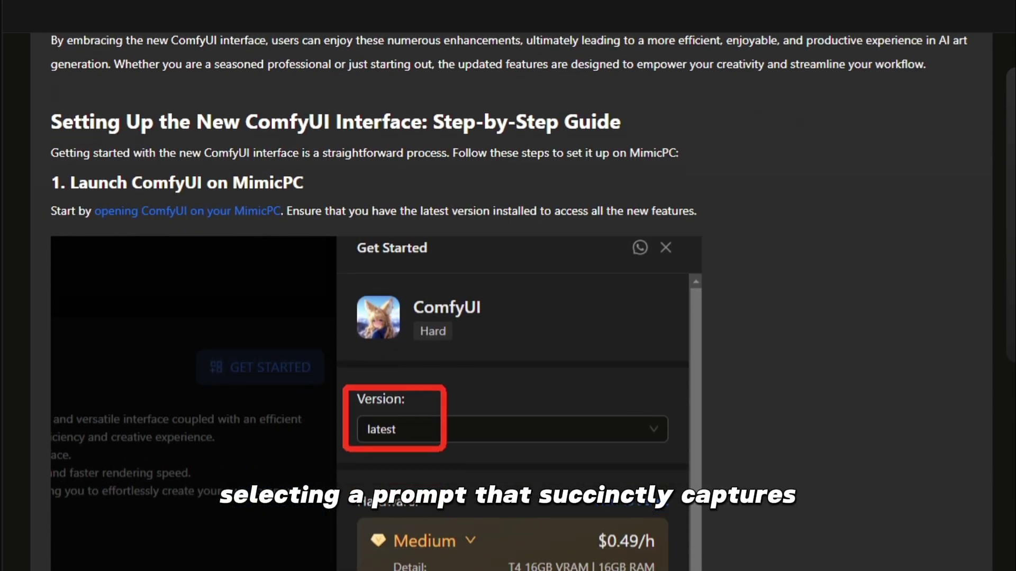
pyautogui.scroll(-6, 508, 285)
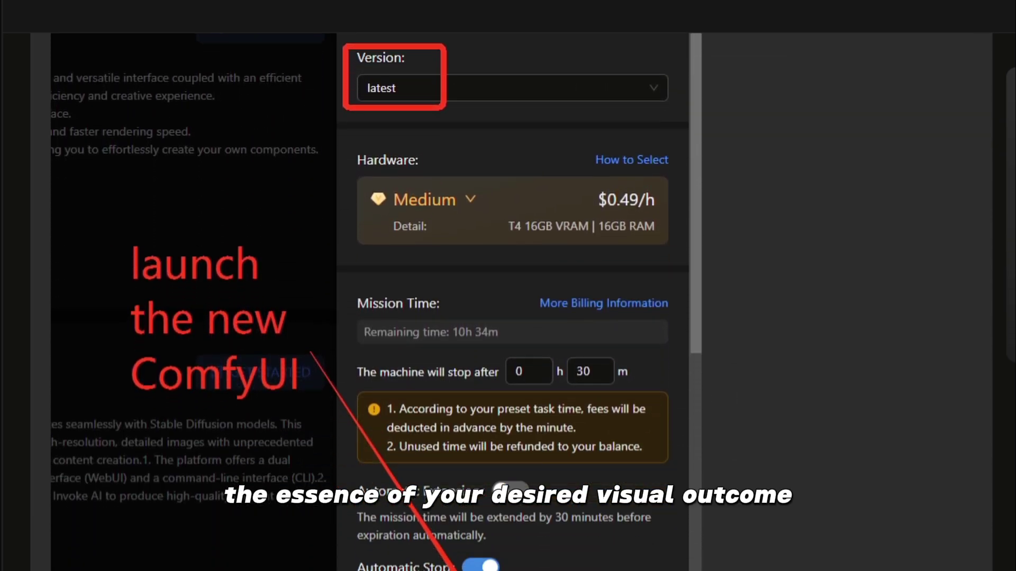
pyautogui.scroll(-6, 508, 285)
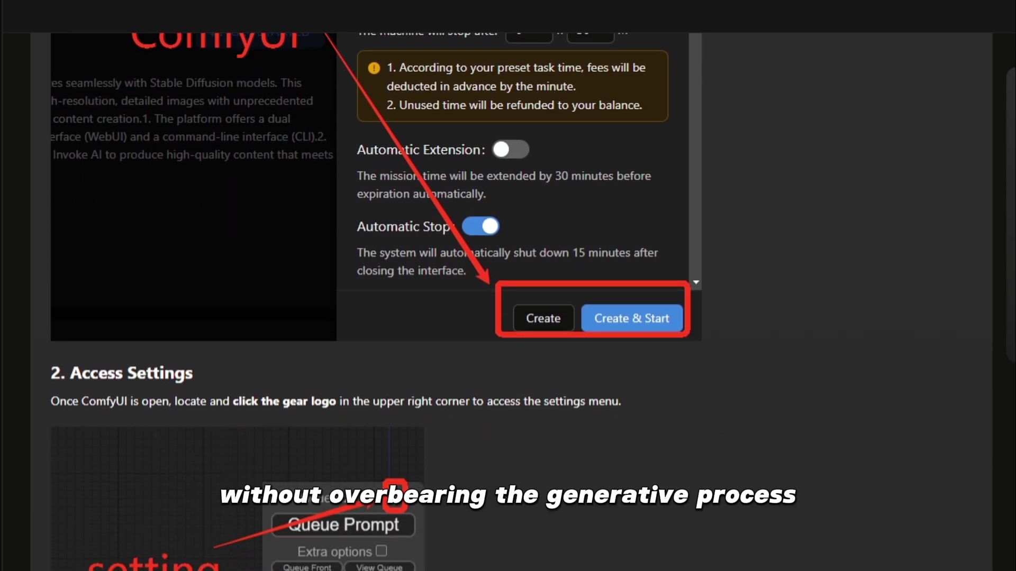
pyautogui.scroll(-6, 508, 285)
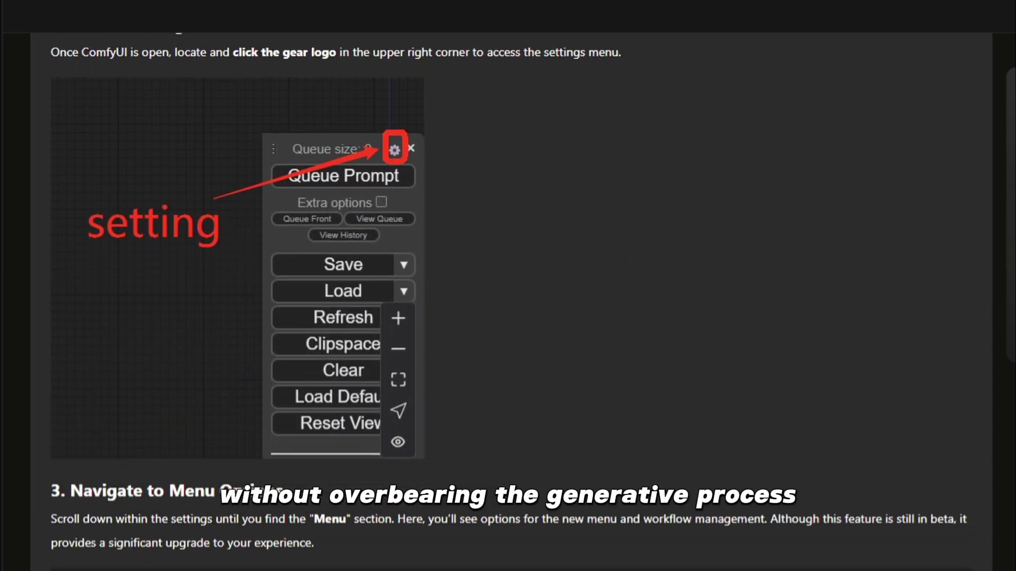
pyautogui.scroll(-6, 508, 285)
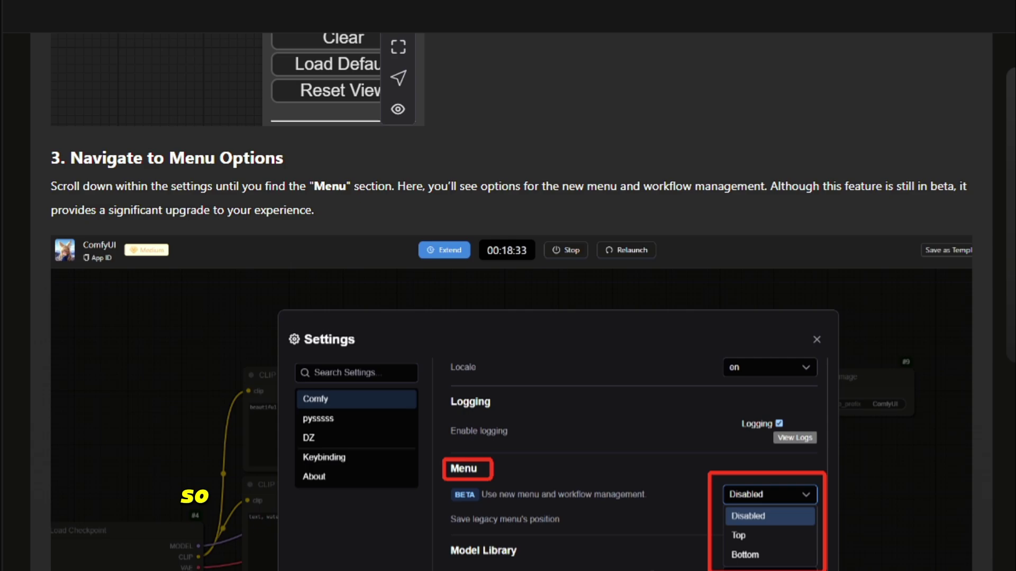
pyautogui.scroll(-5, 507, 286)
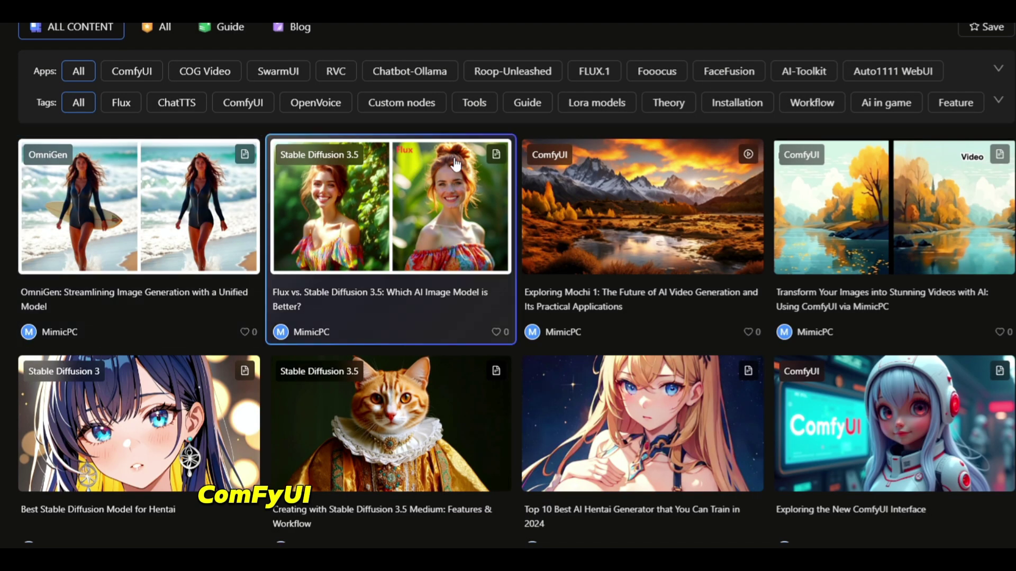
# Open the Tutorial Hub and scroll through the article cards.
pyautogui.scroll(-5, 686, 138)
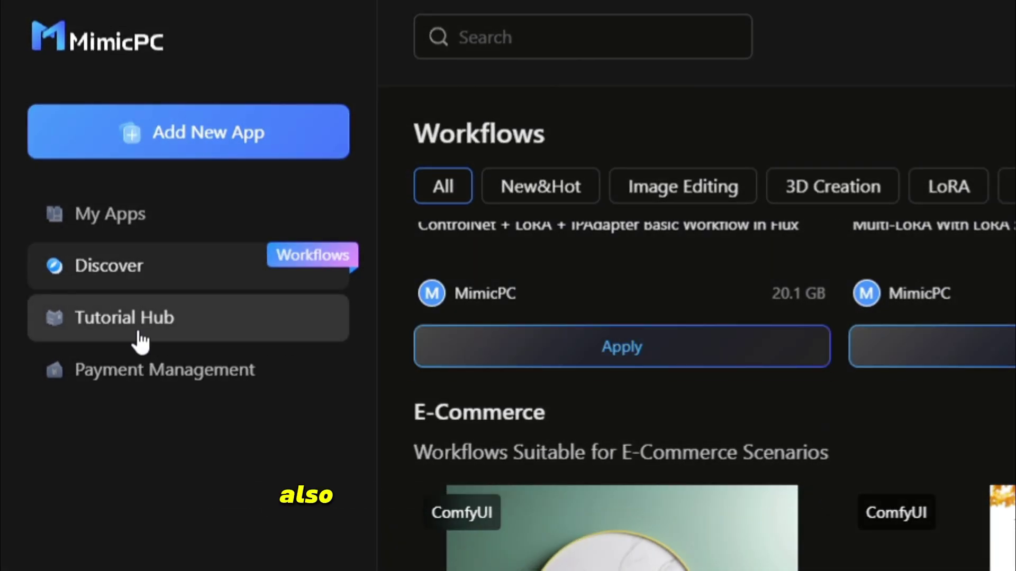
pyautogui.click(134, 335)
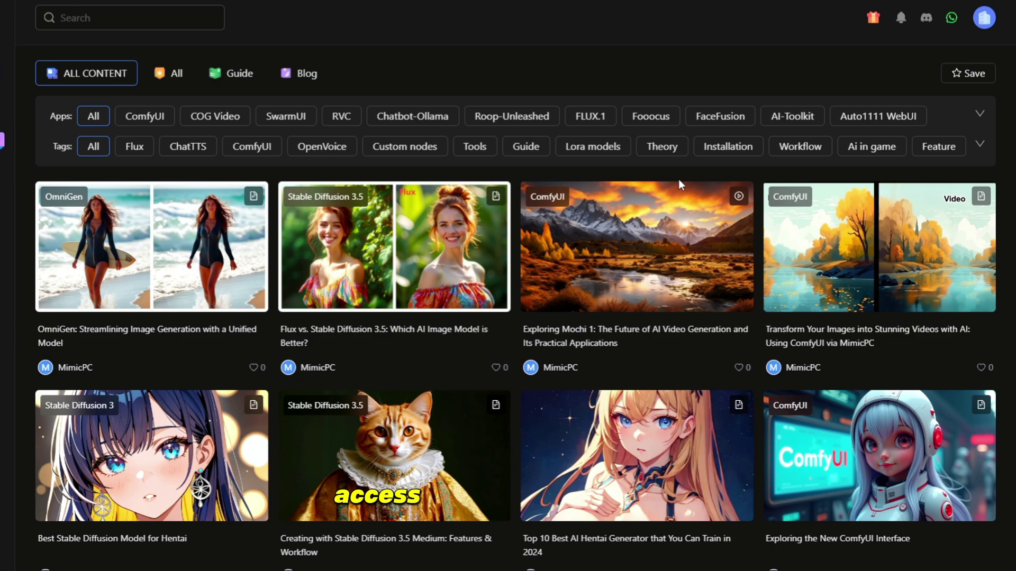
pyautogui.scroll(-5, 679, 184)
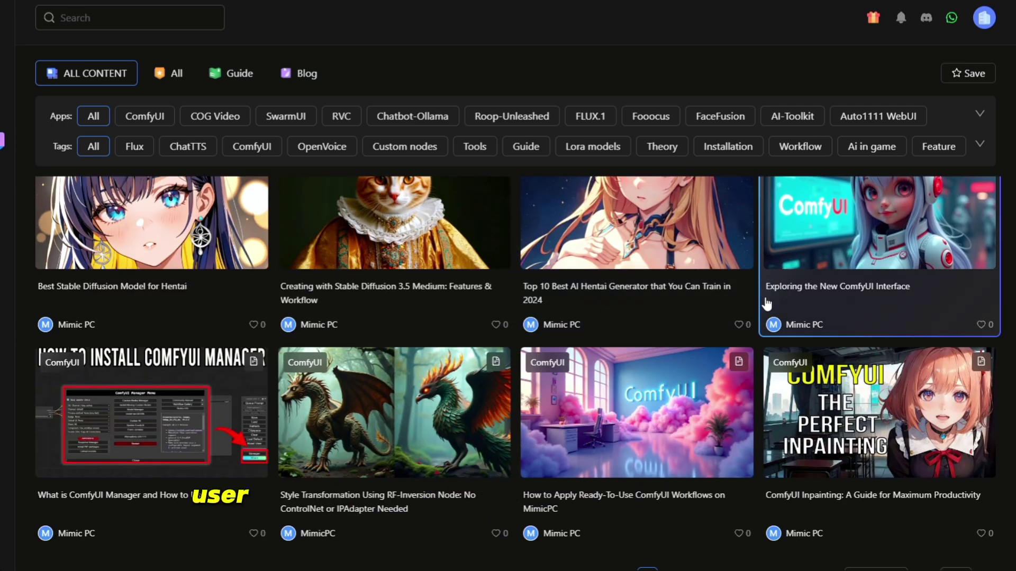
pyautogui.scroll(-1, 762, 303)
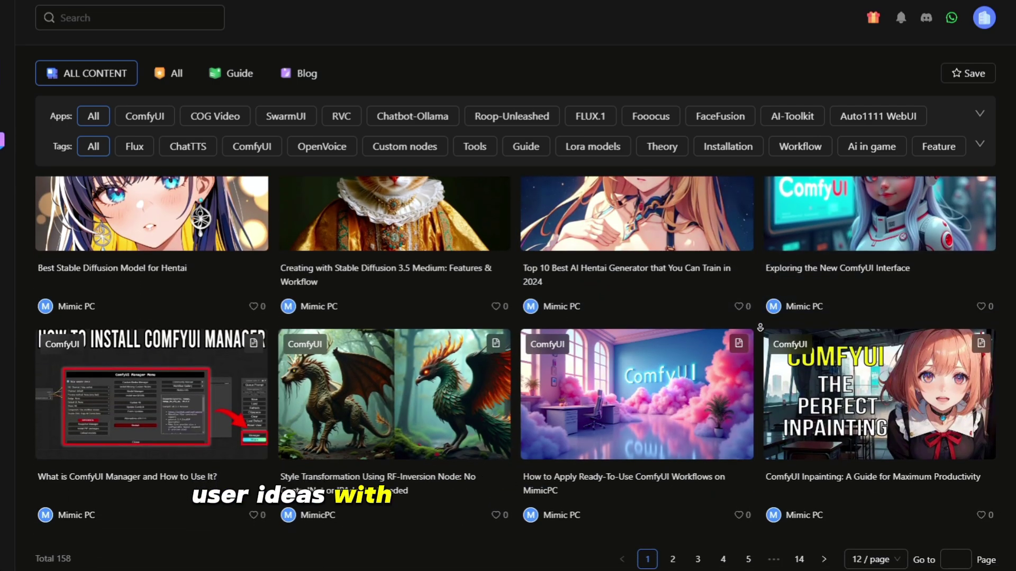
# Move to page 2 of the Tutorial Hub articles and scroll through them.
pyautogui.click(674, 560)
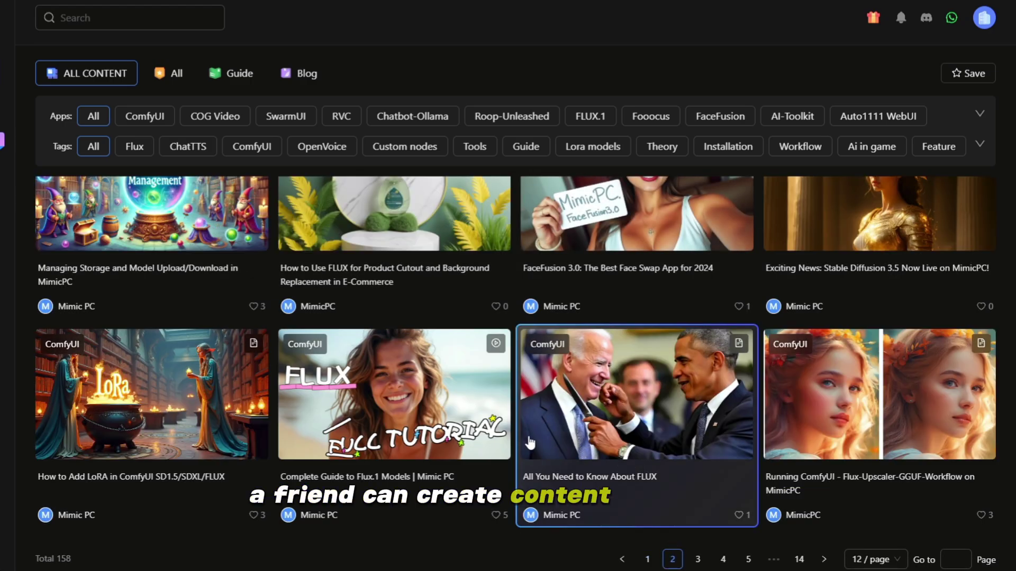
pyautogui.scroll(5, 373, 392)
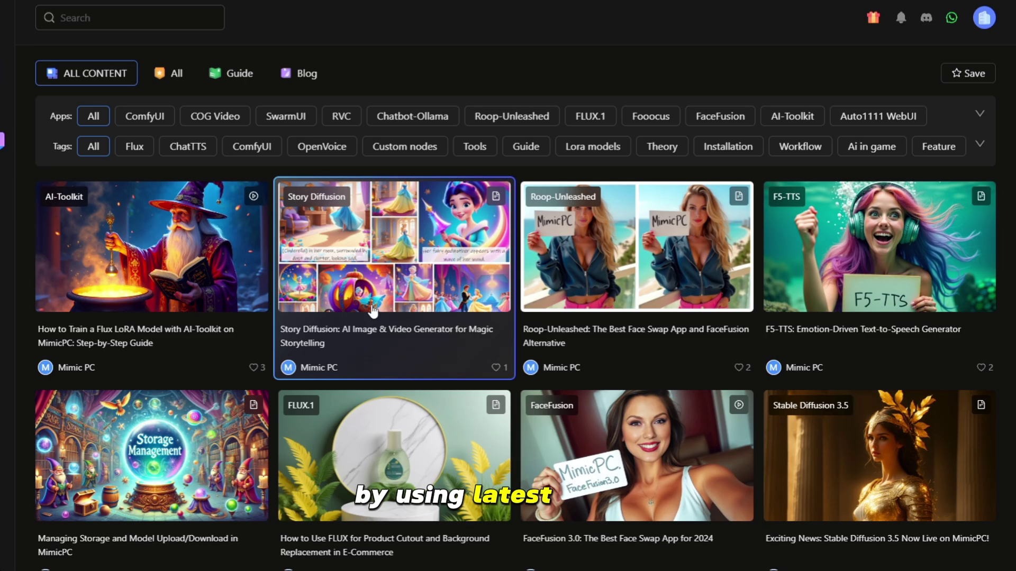
pyautogui.scroll(-2, 846, 423)
pyautogui.scroll(-2, 819, 454)
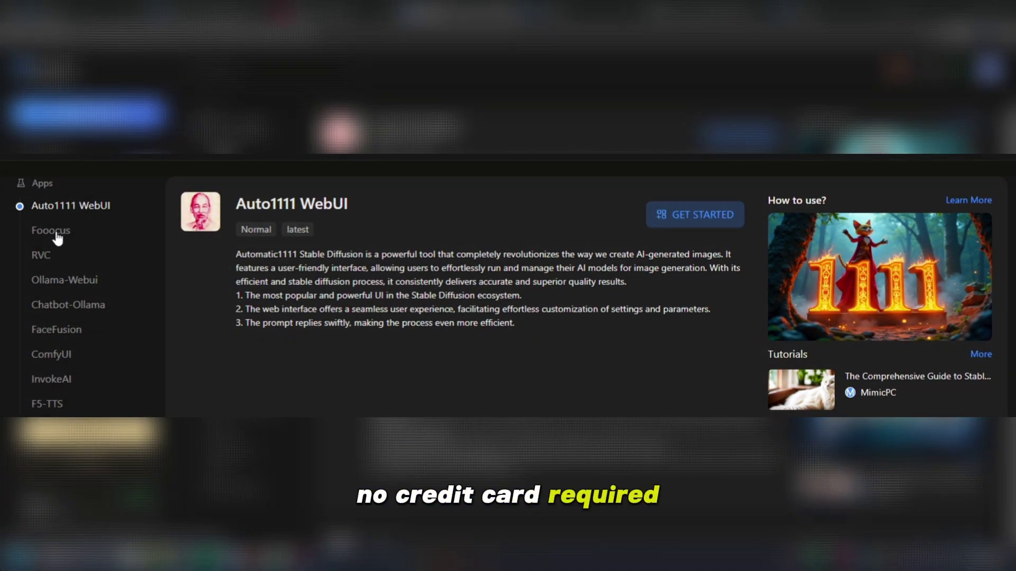
# View the details of Fooocus, RVC, Ollama-Webui, Chatbot-Ollama, FaceFusion and ComfyUI in turn.
pyautogui.click(55, 234)
pyautogui.click(47, 257)
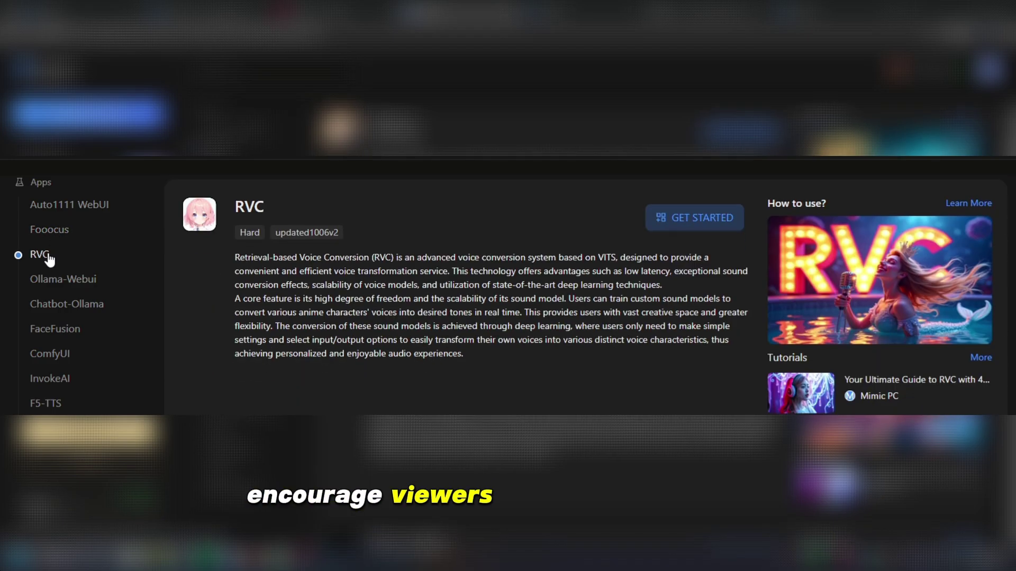
pyautogui.click(63, 280)
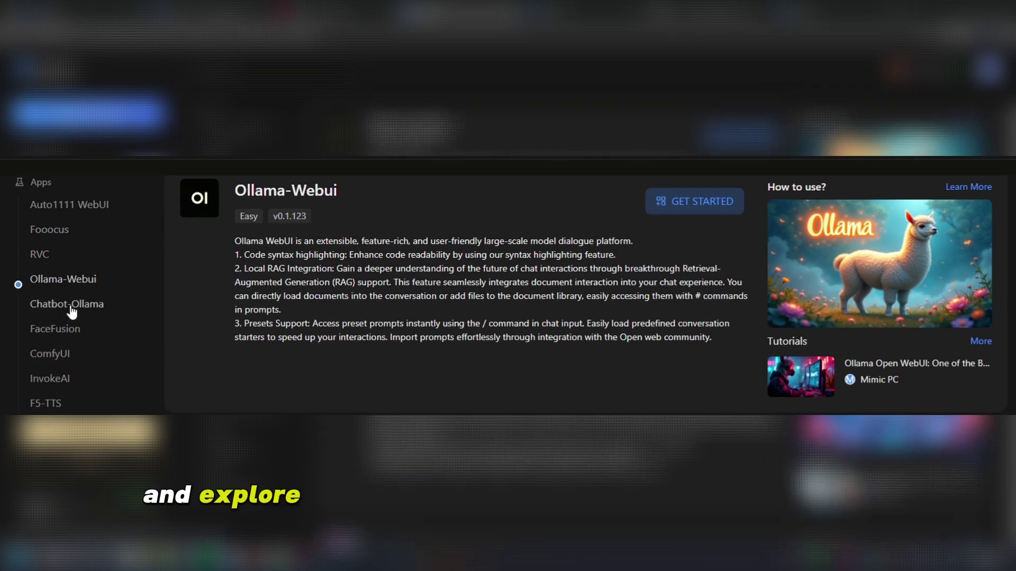
pyautogui.click(72, 308)
pyautogui.click(65, 333)
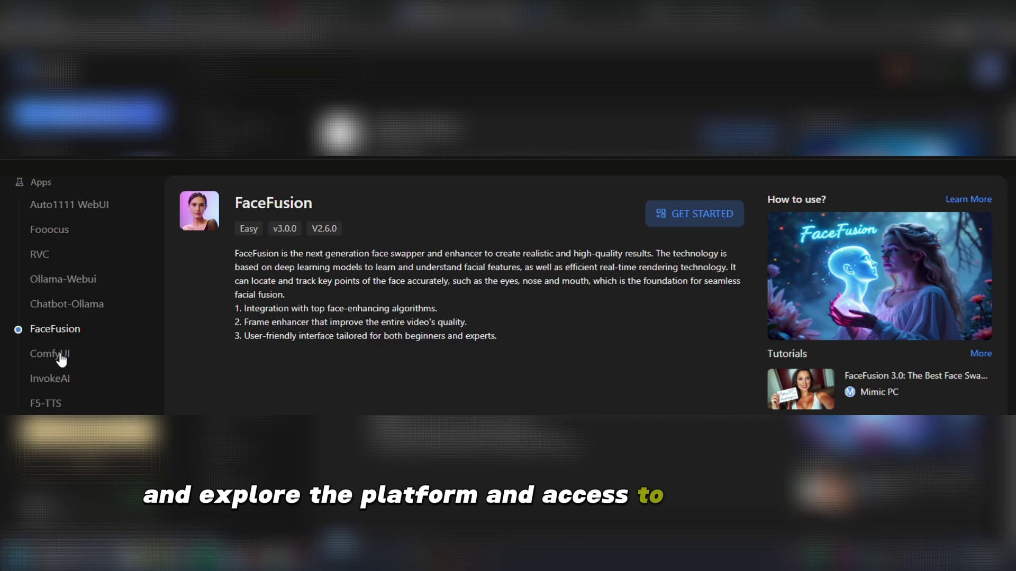
pyautogui.click(61, 358)
# View the details of InvokeAI, F5-TTS, OpenVoice, Omnigen, Roop-Unleashed, SwarmUI and AI-Toolkit.
pyautogui.click(63, 377)
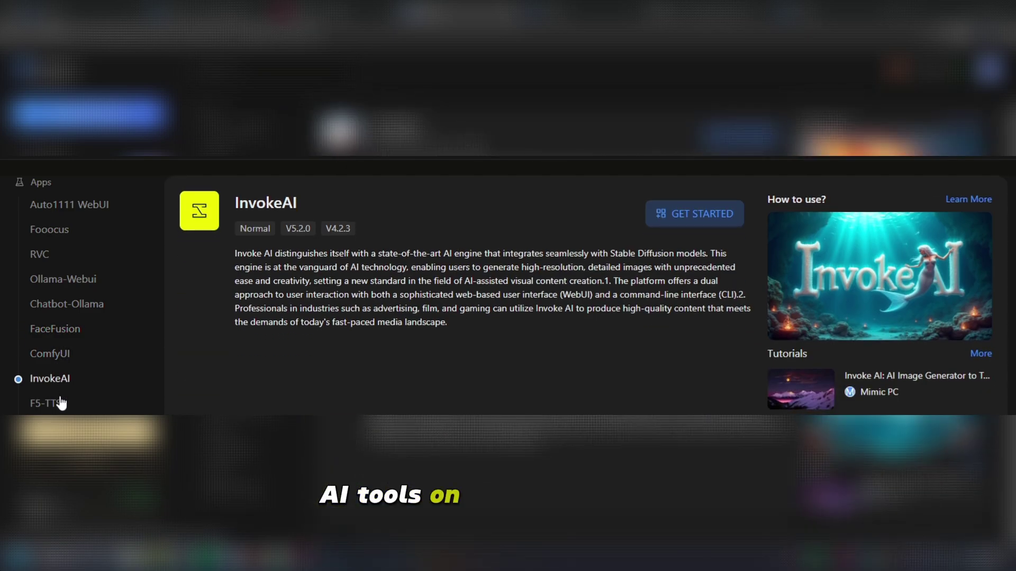
pyautogui.click(59, 405)
pyautogui.click(50, 428)
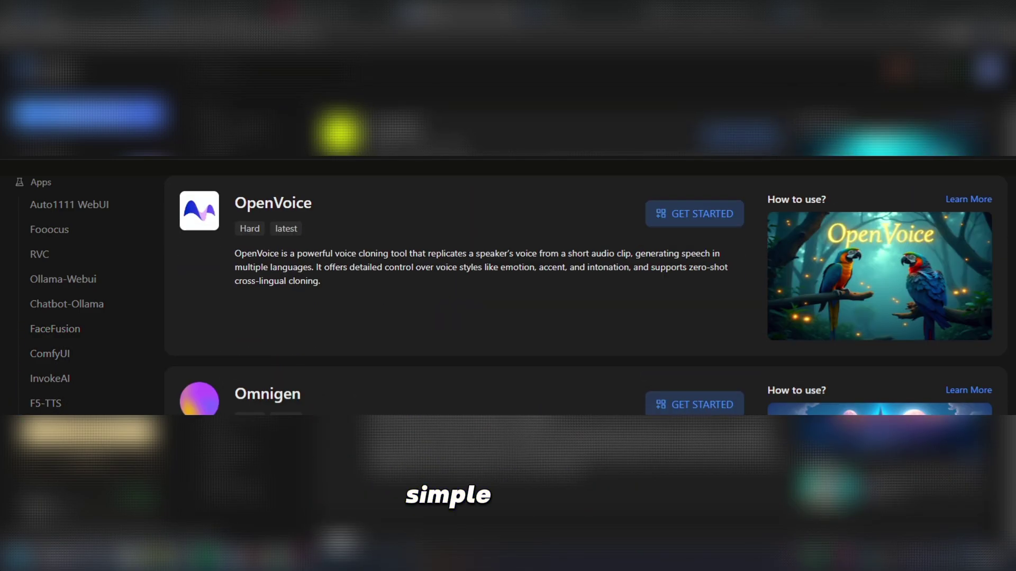
pyautogui.click(53, 452)
pyautogui.click(53, 478)
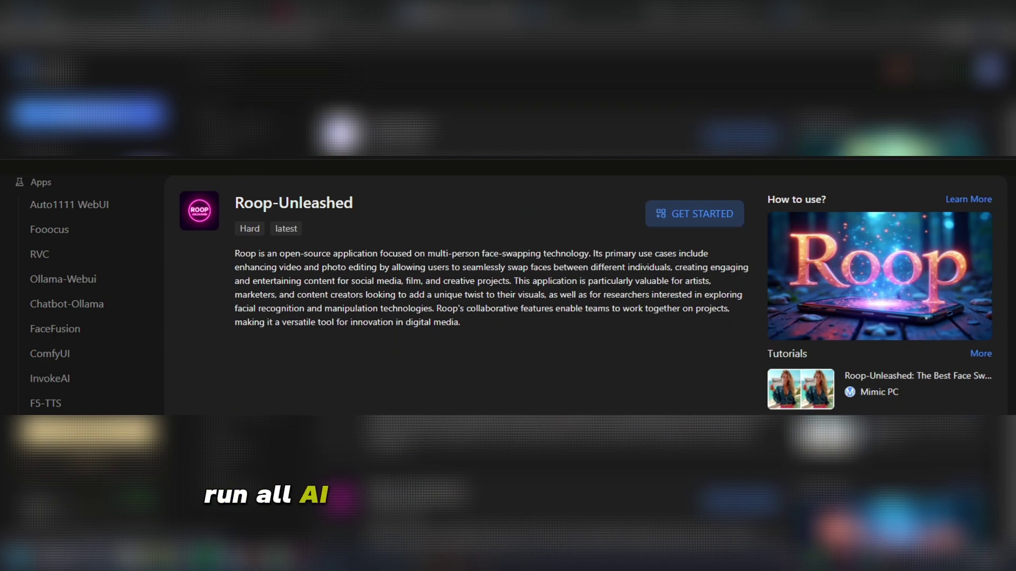
pyautogui.click(52, 503)
pyautogui.click(53, 527)
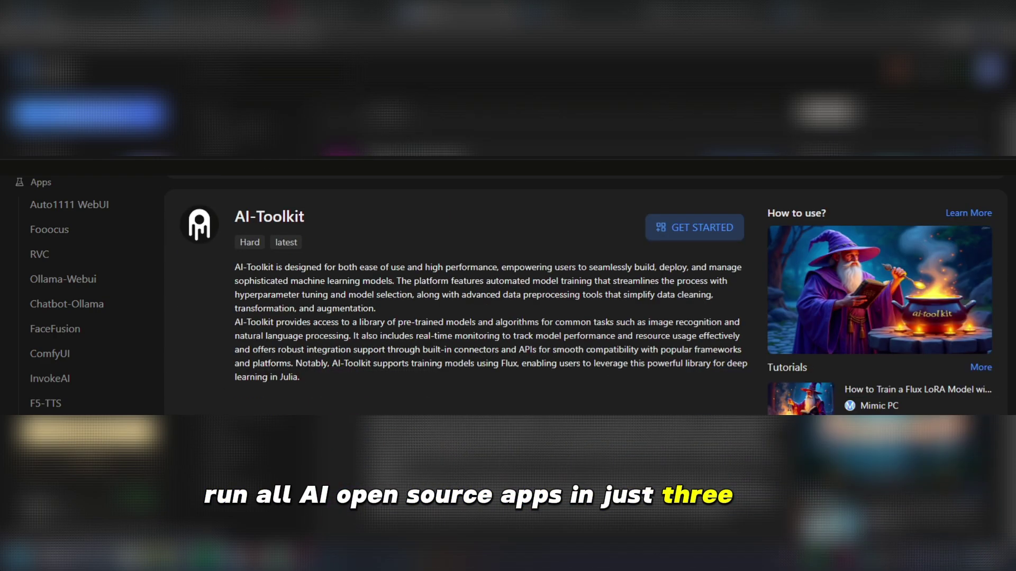